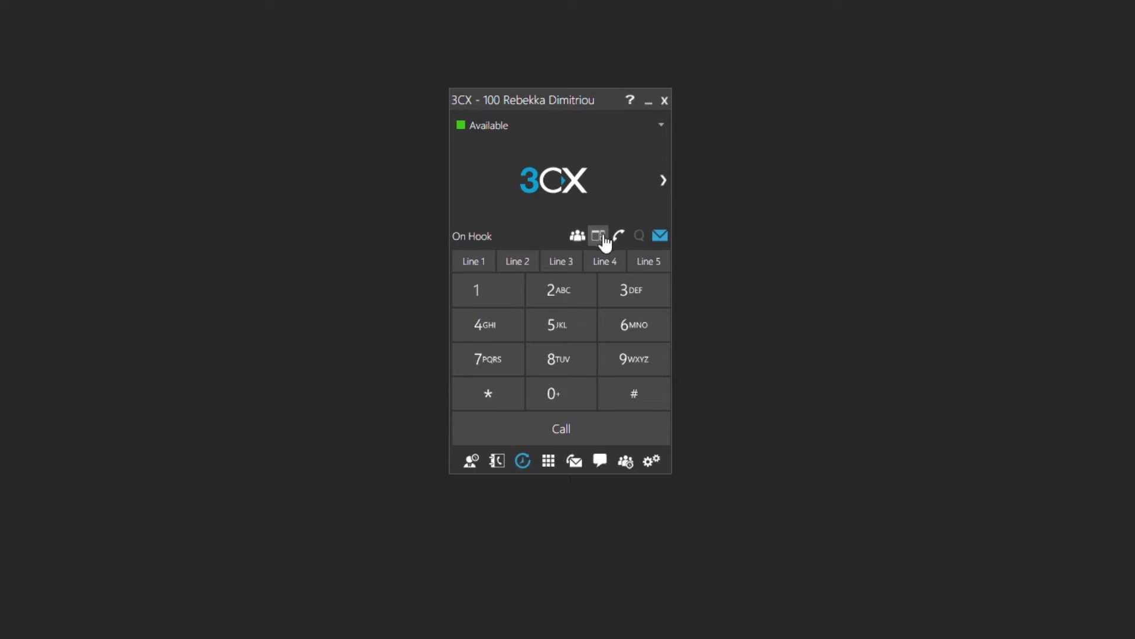
Open the switchboard from the softphone and display it in the User view
left_click(600, 236)
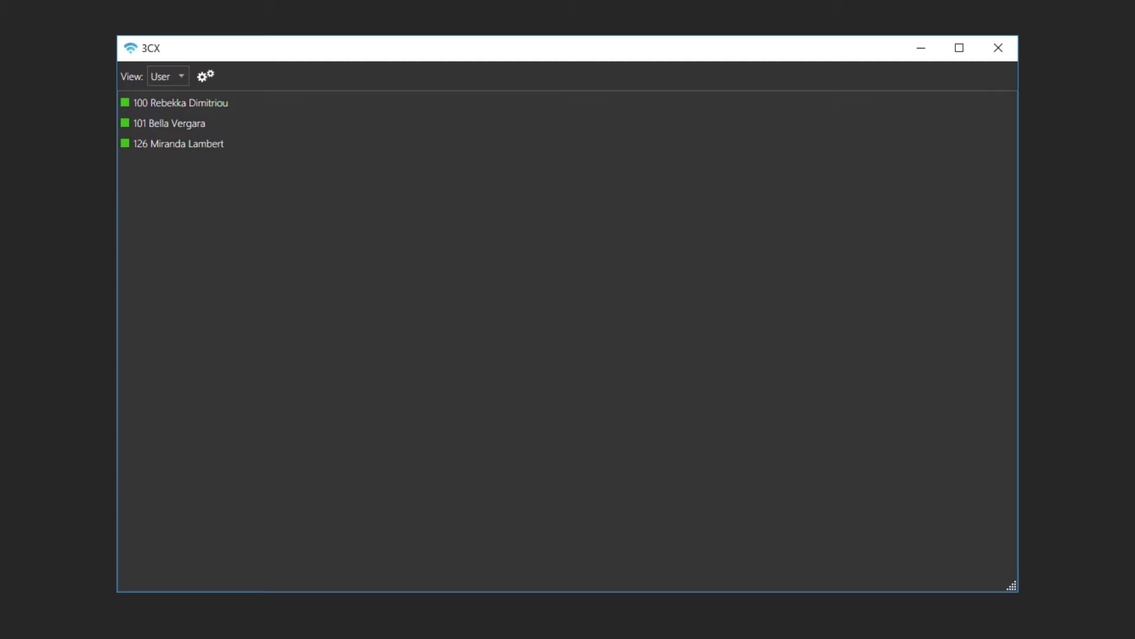
left_click(176, 79)
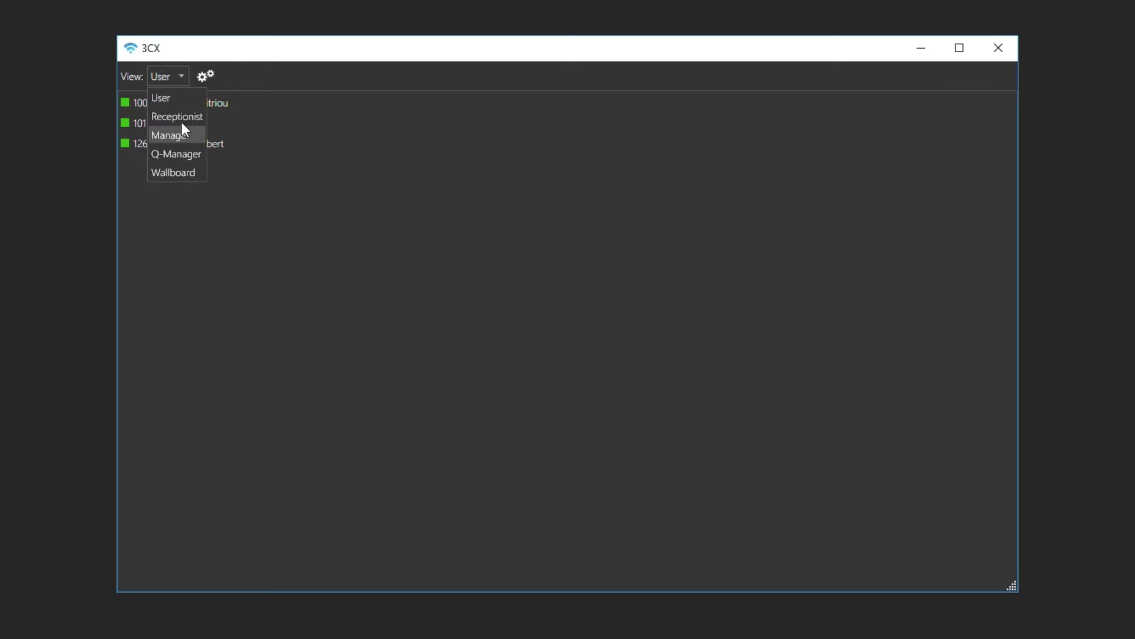
left_click(180, 101)
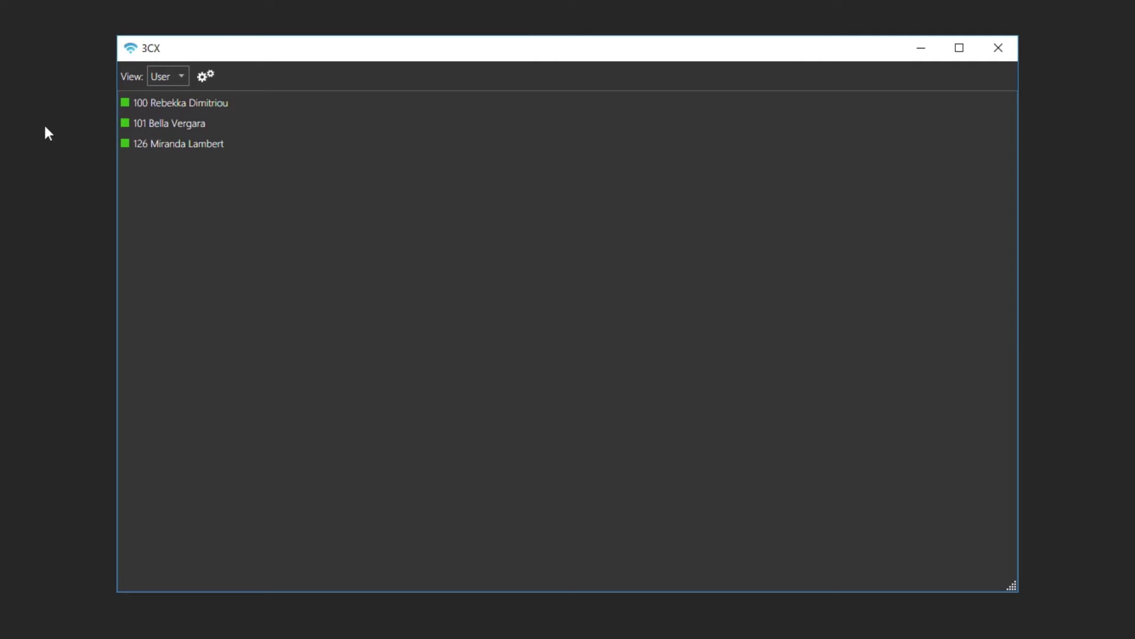
Switch the switchboard through the Receptionist, Manager, Q-Manager and Wallboard views to compare their layouts
left_click(167, 77)
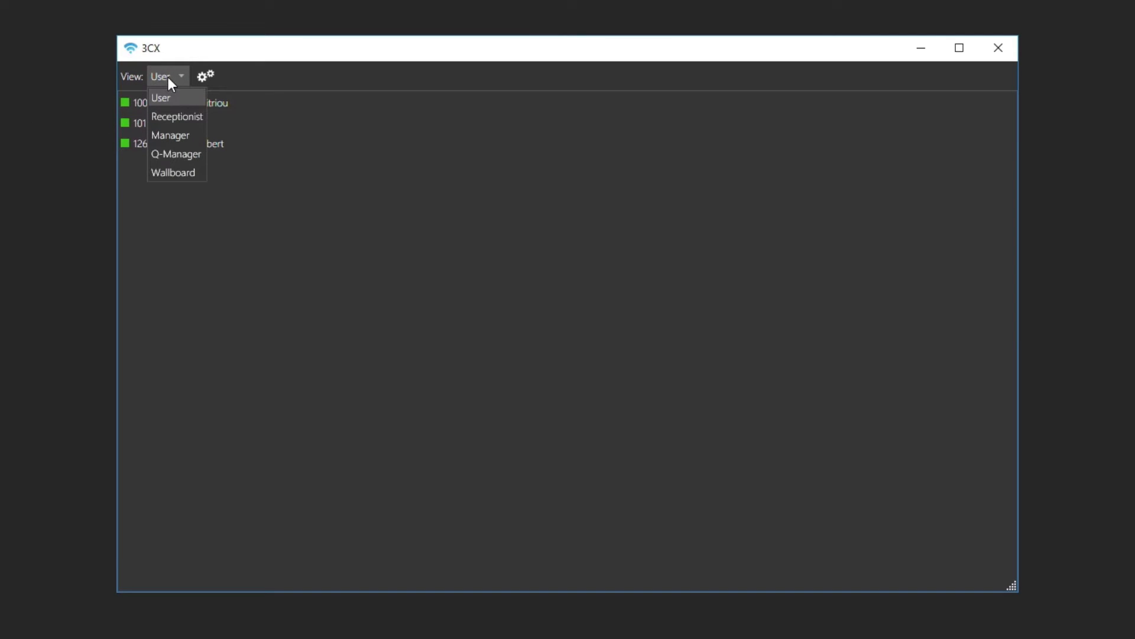
left_click(197, 119)
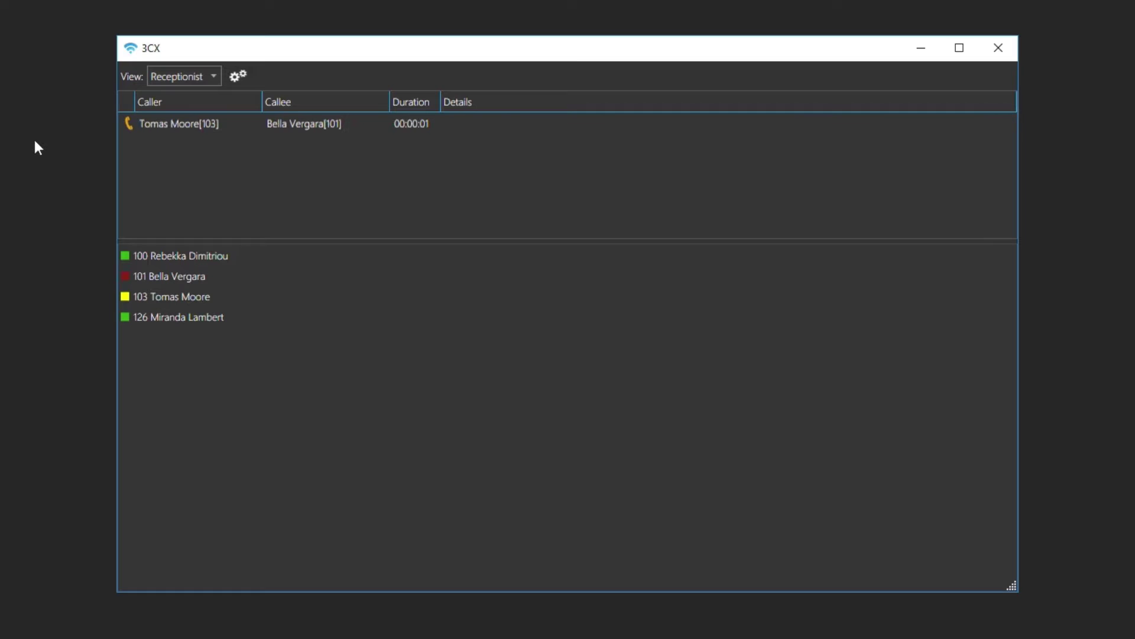
left_click(212, 76)
left_click(197, 135)
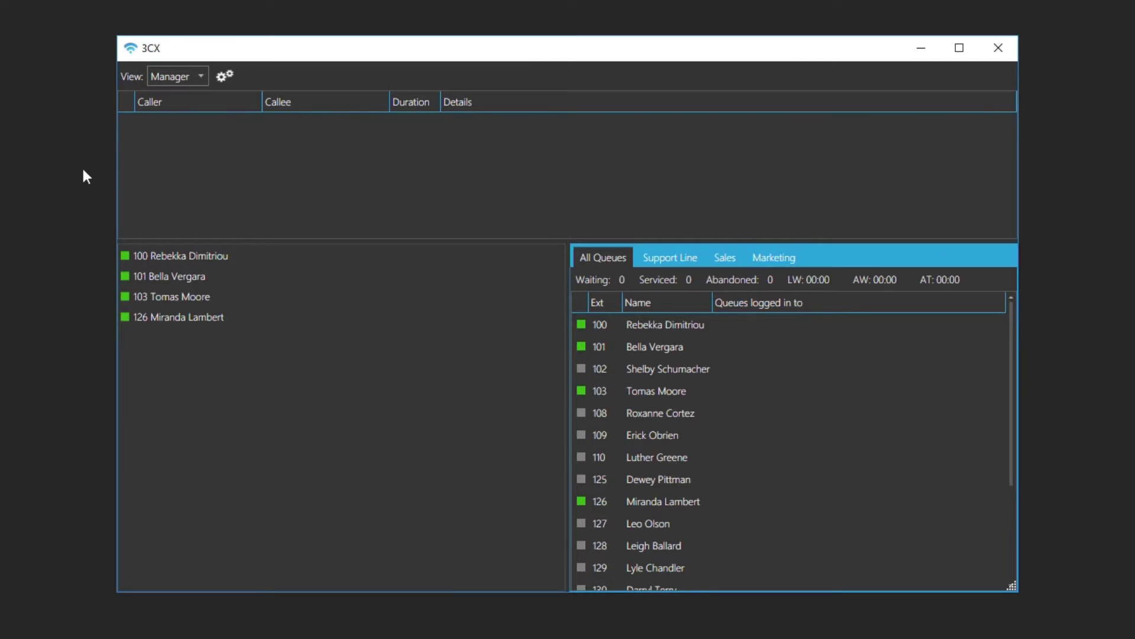
left_click(204, 77)
left_click(197, 153)
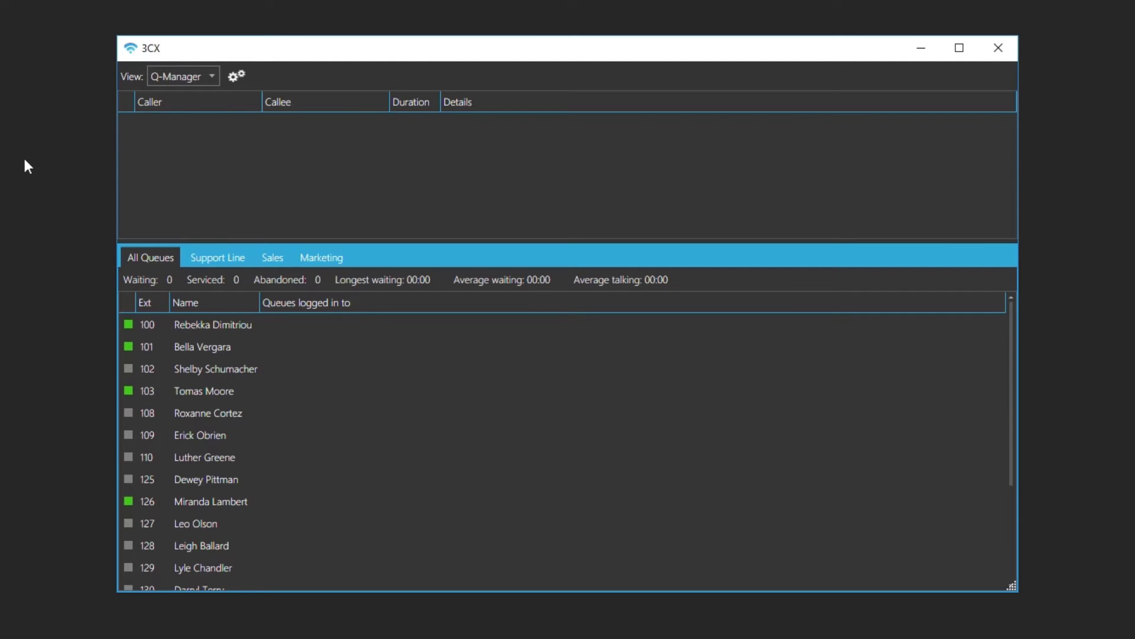
left_click(207, 77)
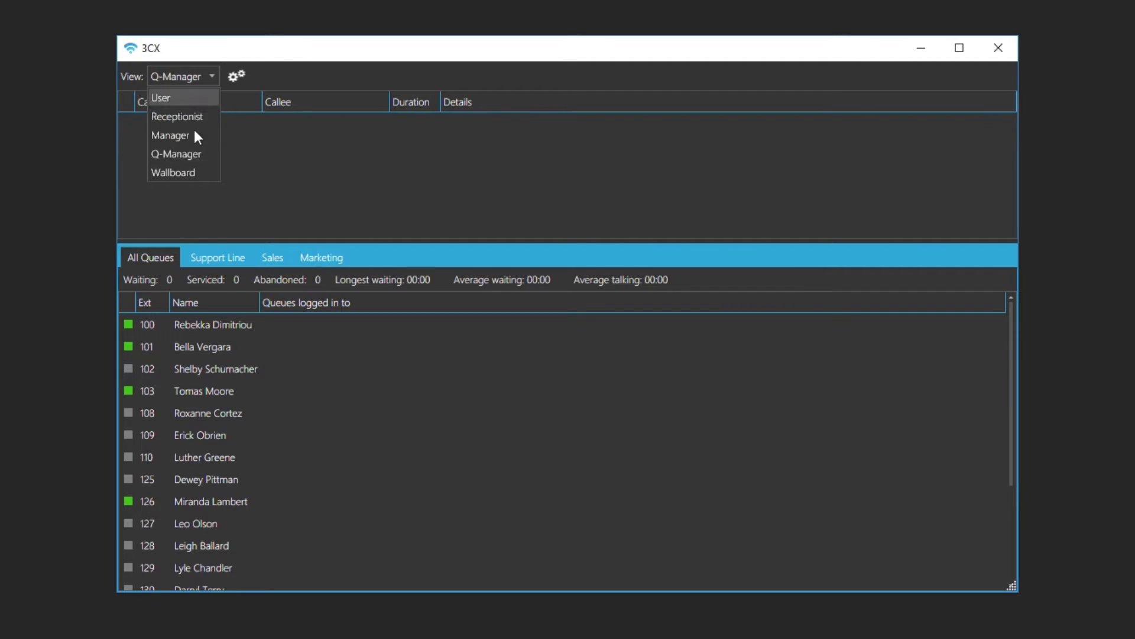
left_click(190, 175)
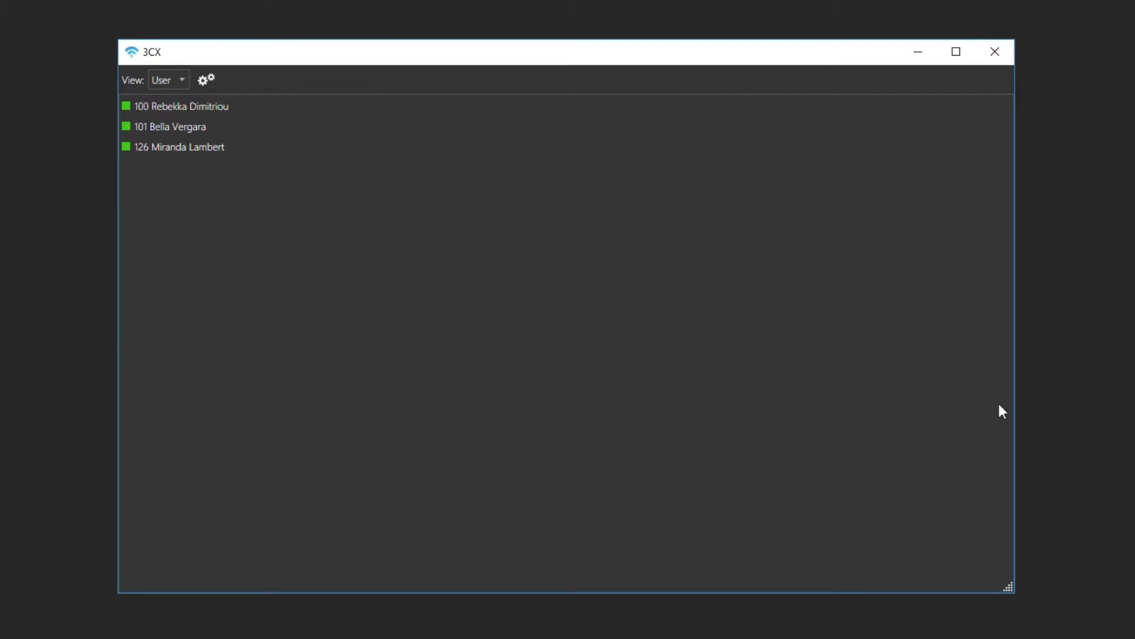
In the switchboard settings, sort presence by Extension Number and order presence by Columns
left_click(203, 80)
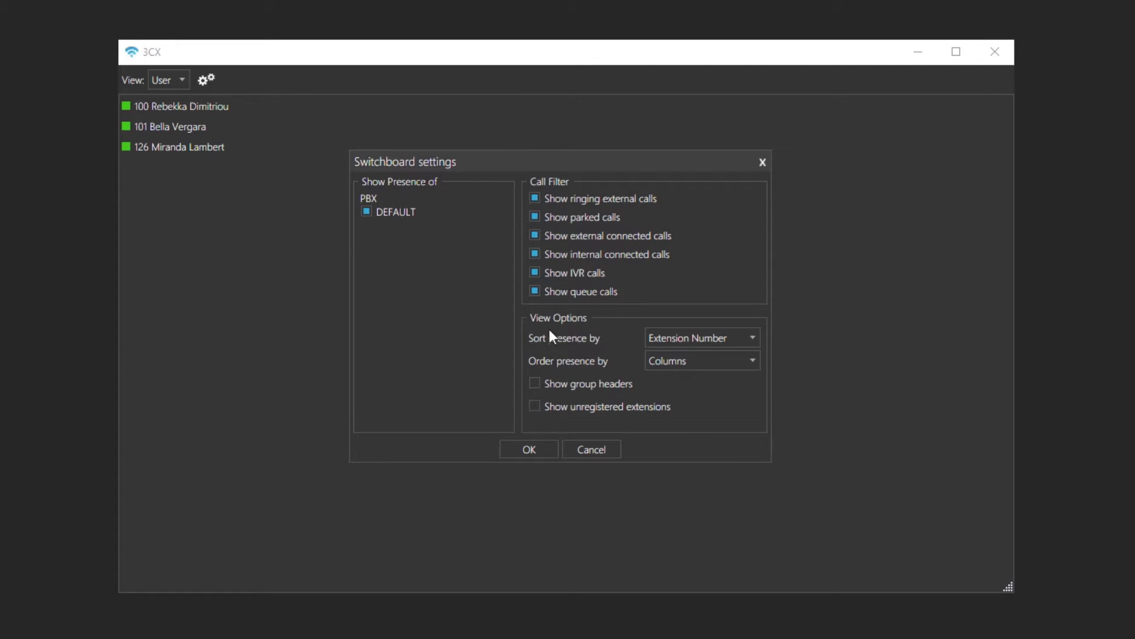
left_click(743, 338)
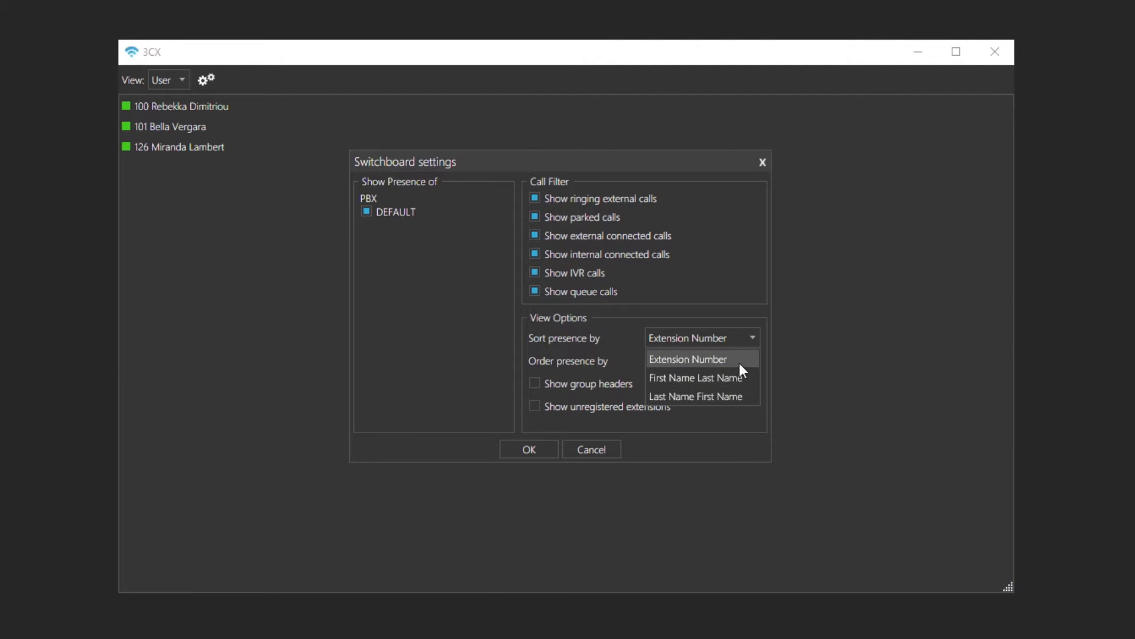
left_click(740, 362)
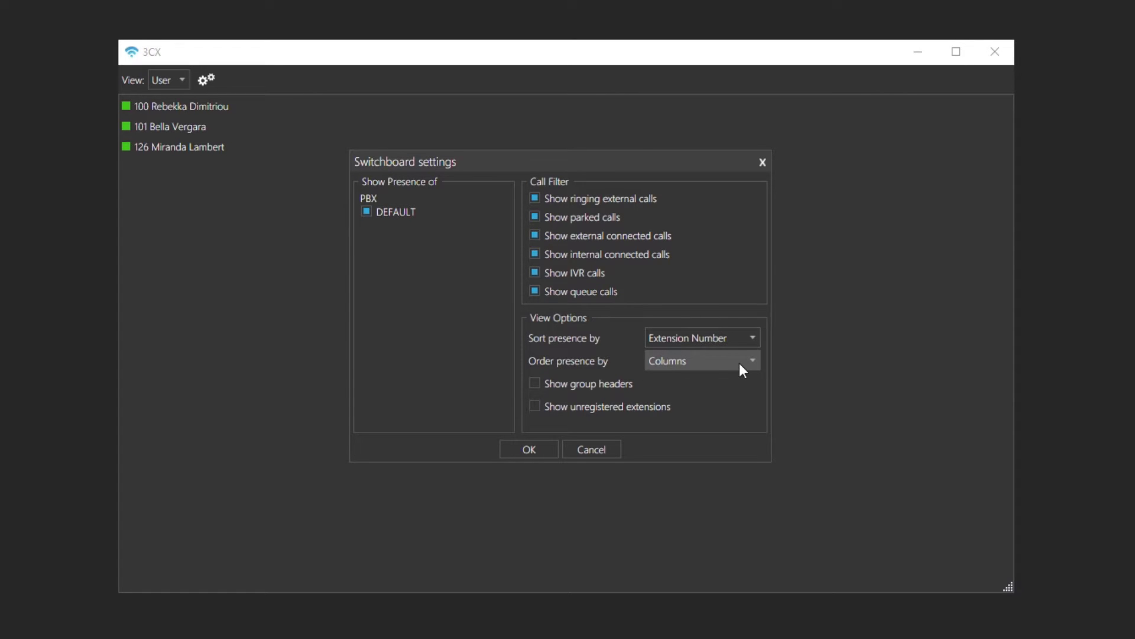
left_click(739, 363)
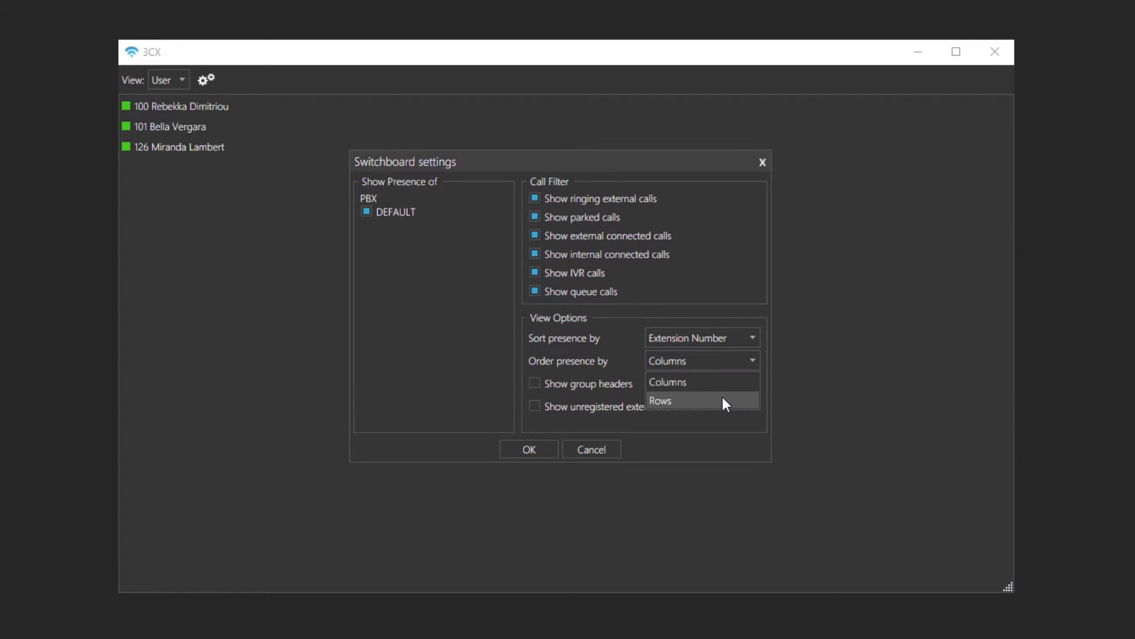
left_click(725, 389)
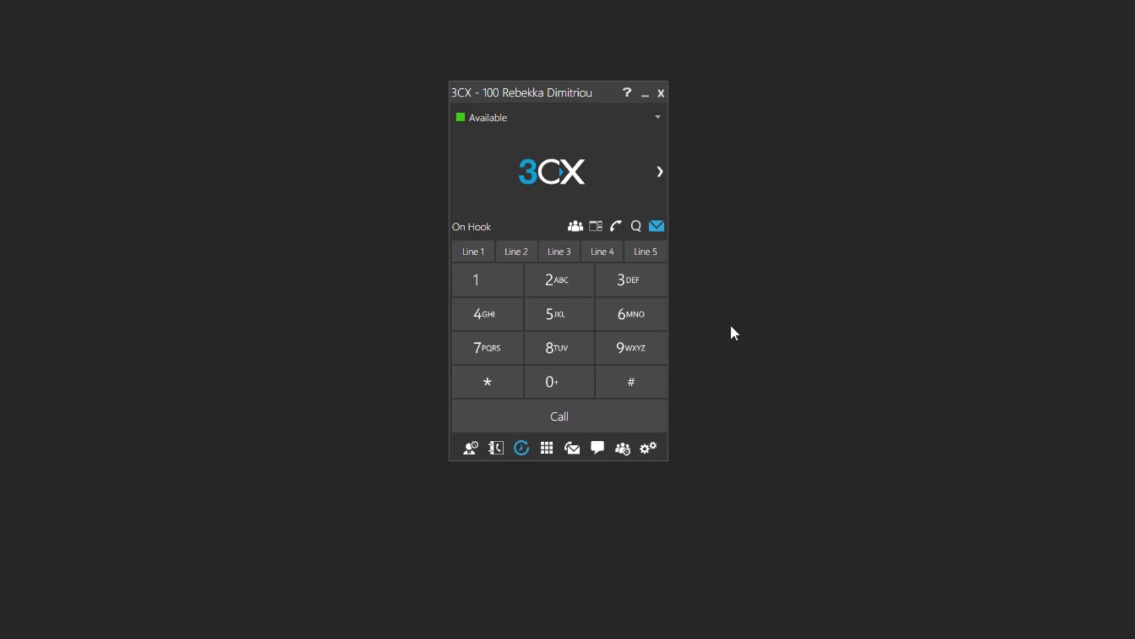
Open the switchboard from the softphone and switch it to the Q-Manager view
left_click(592, 234)
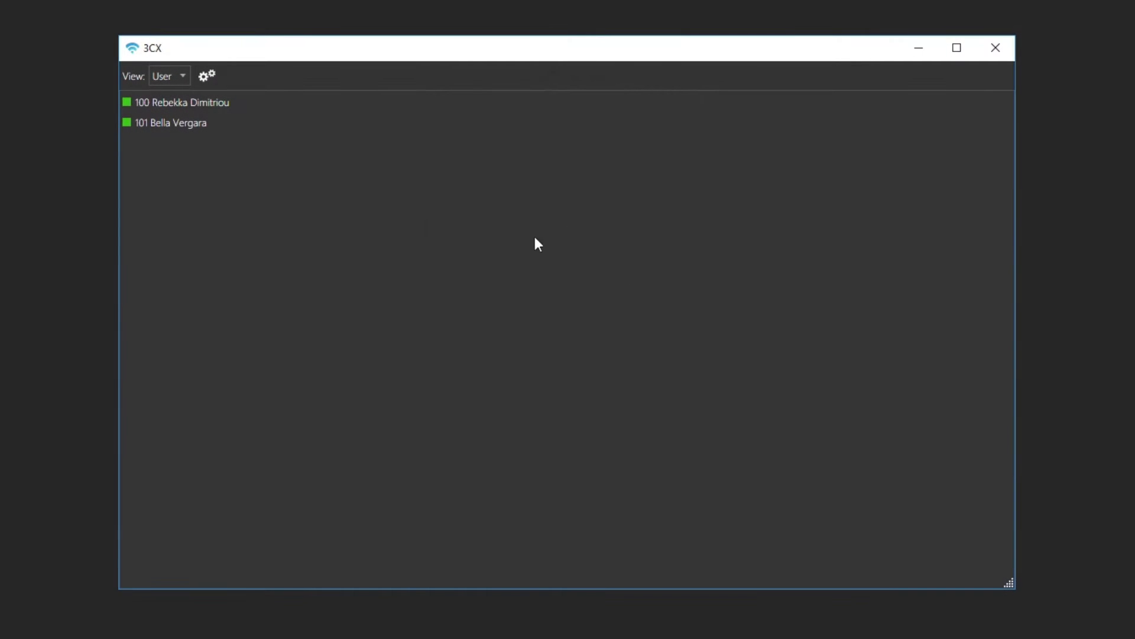
left_click(186, 76)
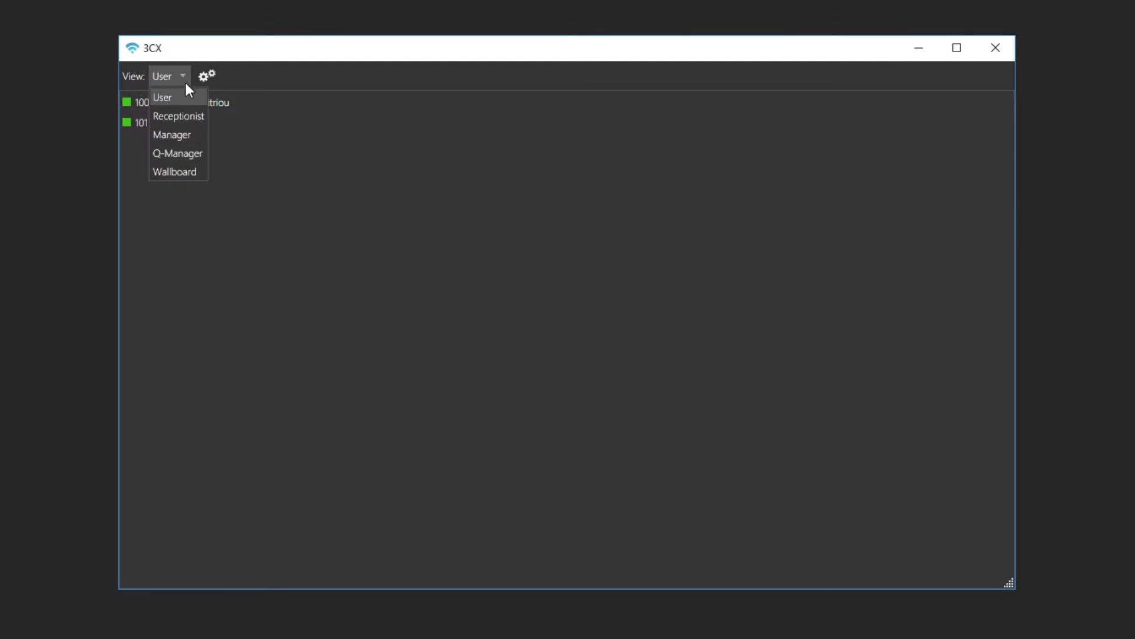
left_click(187, 153)
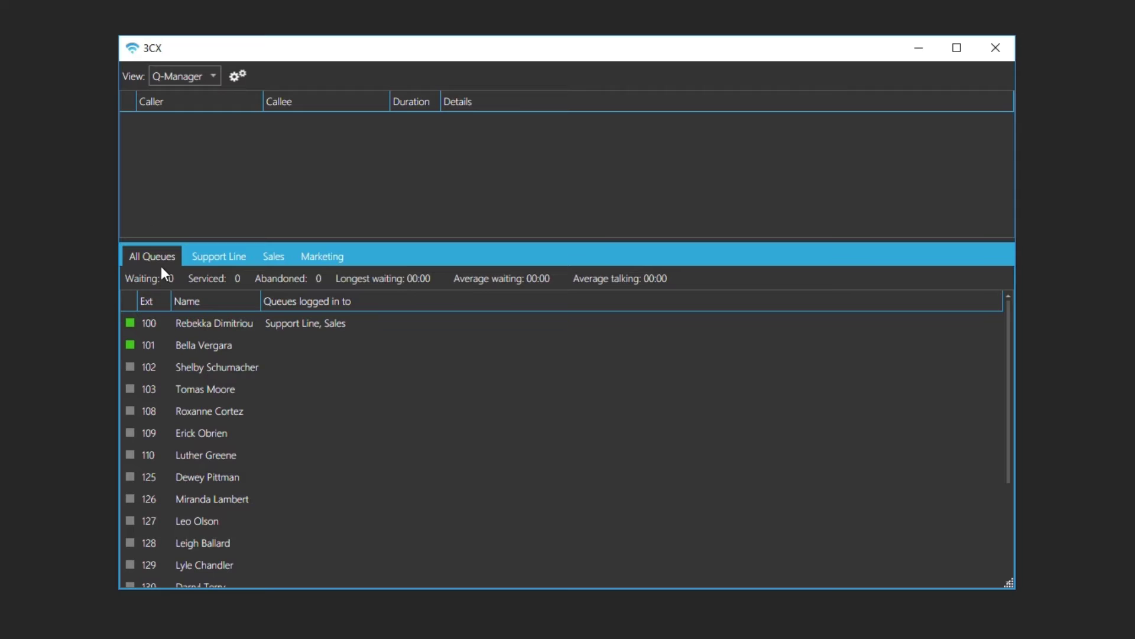
Look through the agents of the Support Line, Sales and Marketing queues, and bring up the options for extension 100 in Support Line
left_click(219, 258)
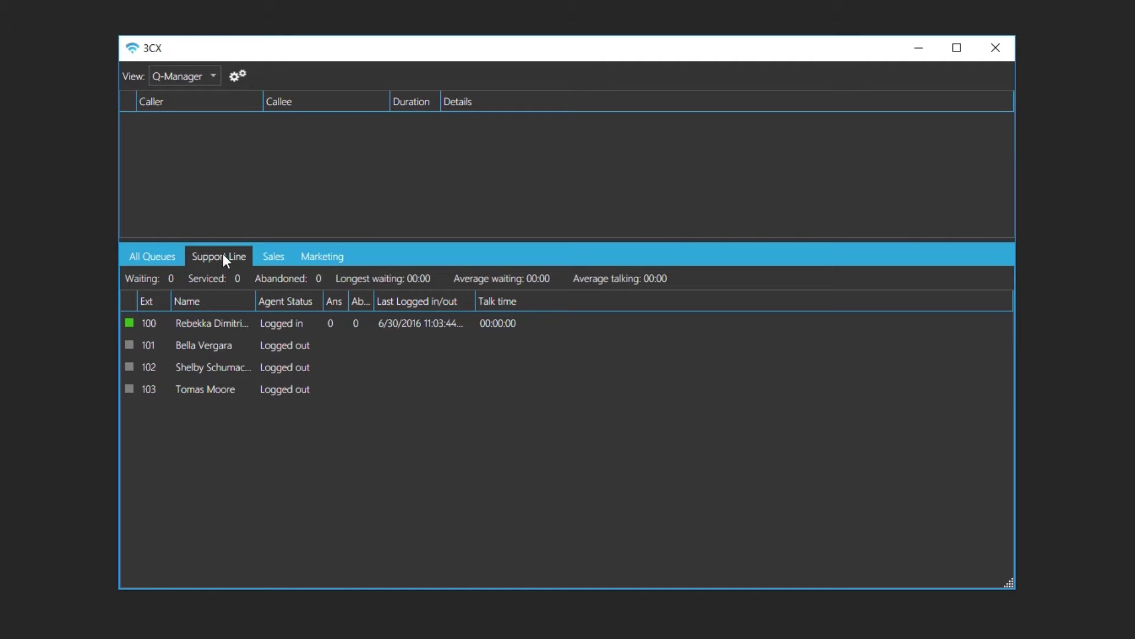
left_click(271, 255)
left_click(318, 260)
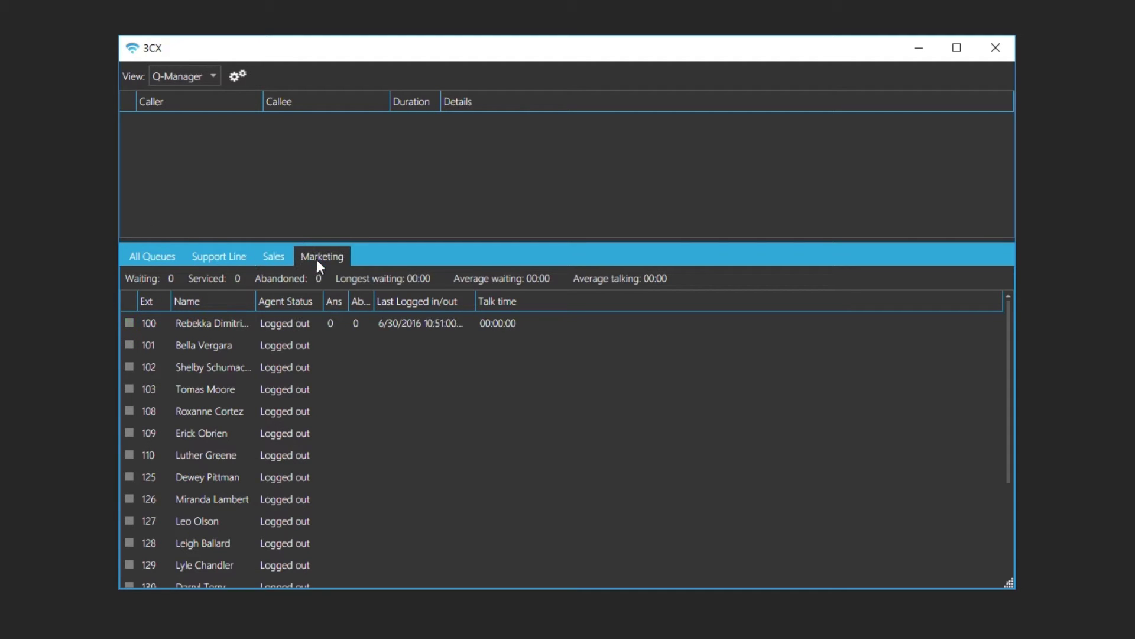
left_click(232, 257)
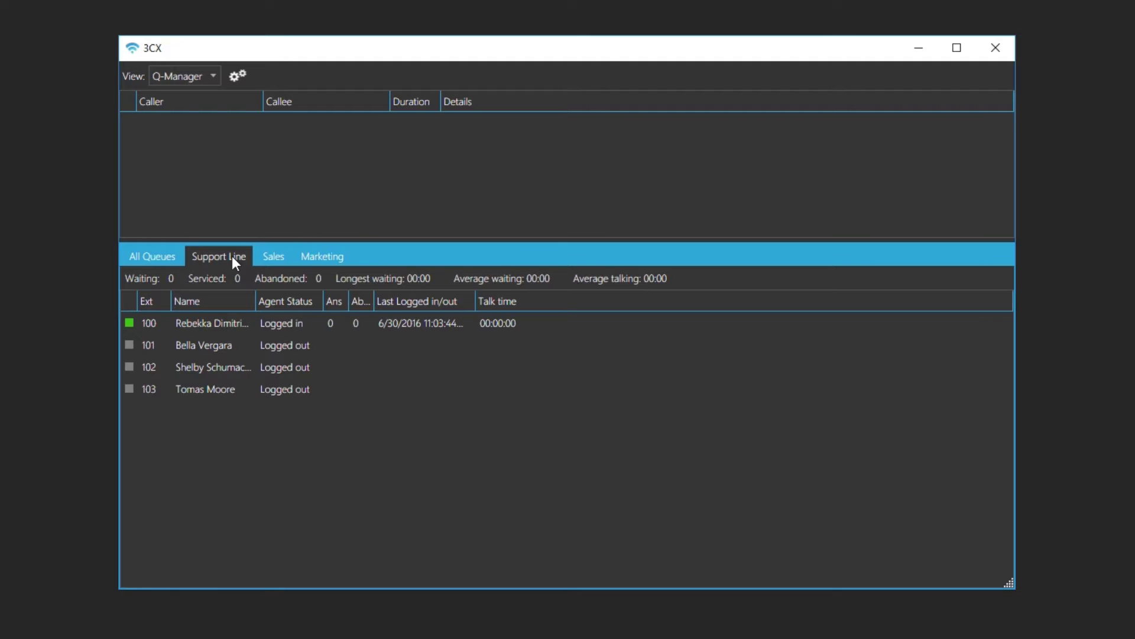
right_click(213, 324)
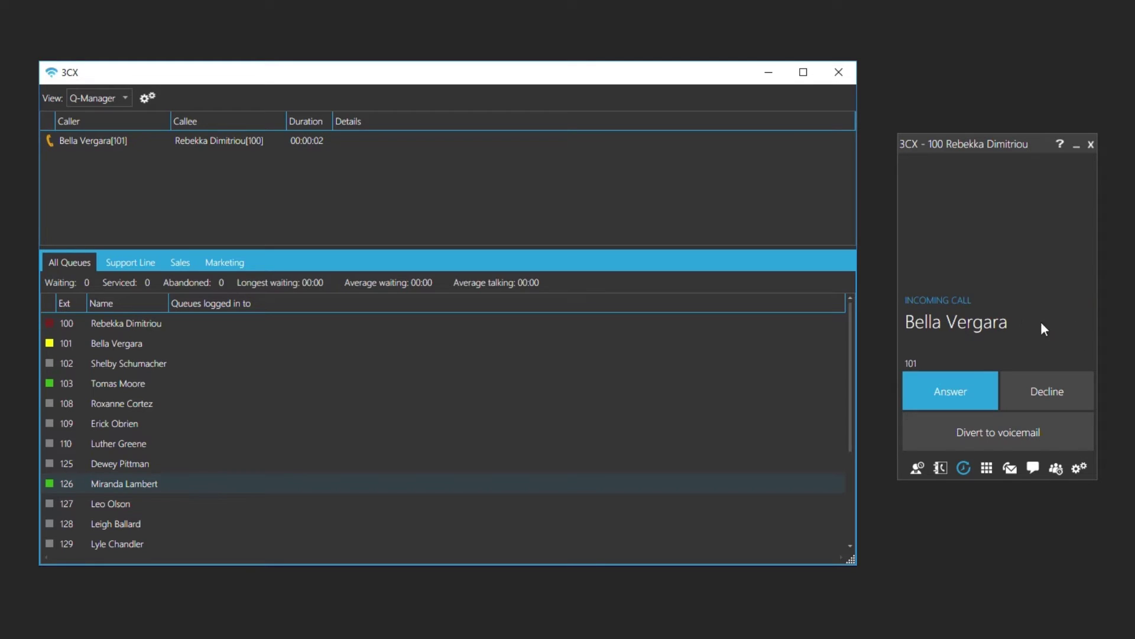
Answer the incoming call from extension 101 and transfer it to extension 103 in the queue agent list
left_click(971, 392)
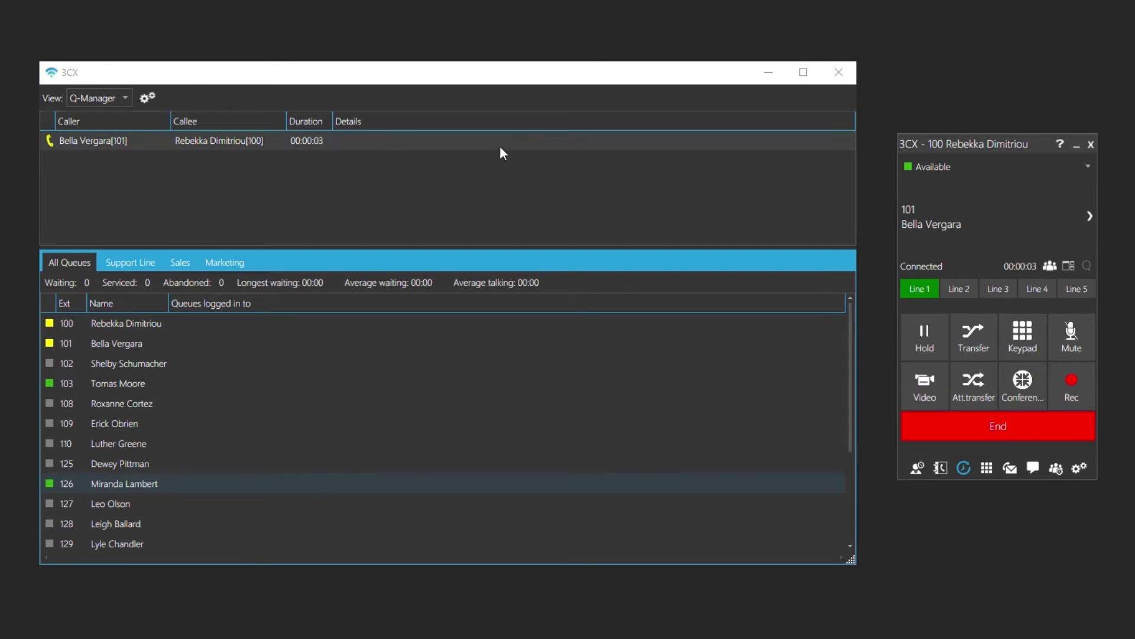
left_click(79, 142)
left_click_drag(71, 201, 51, 378)
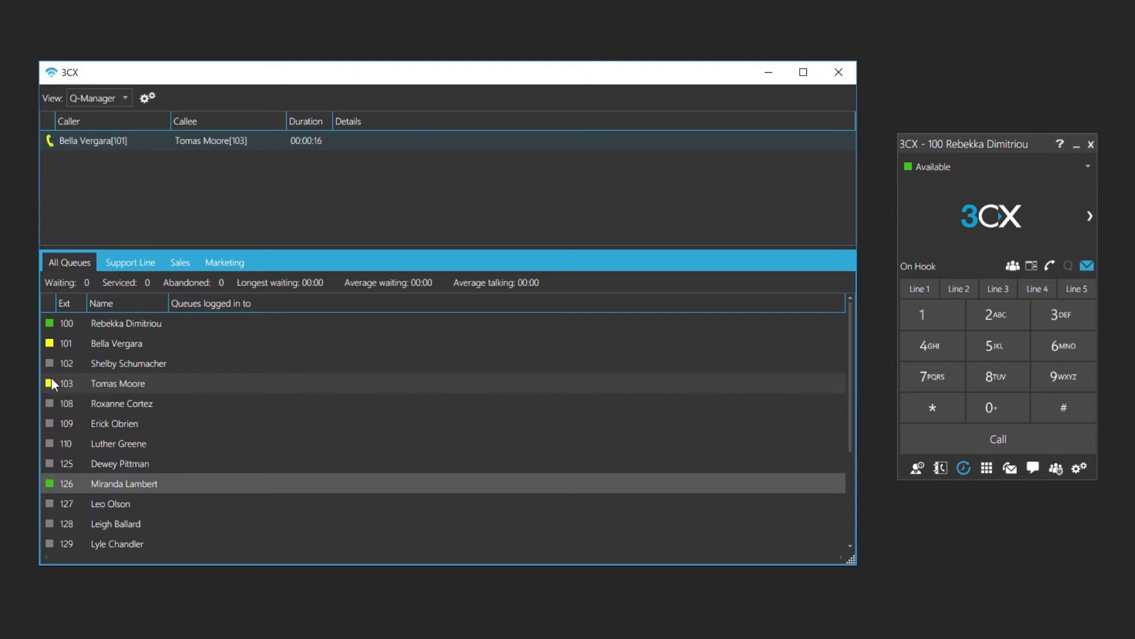
Transfer the extension 101 party of the active call to extension 126
right_click(98, 141)
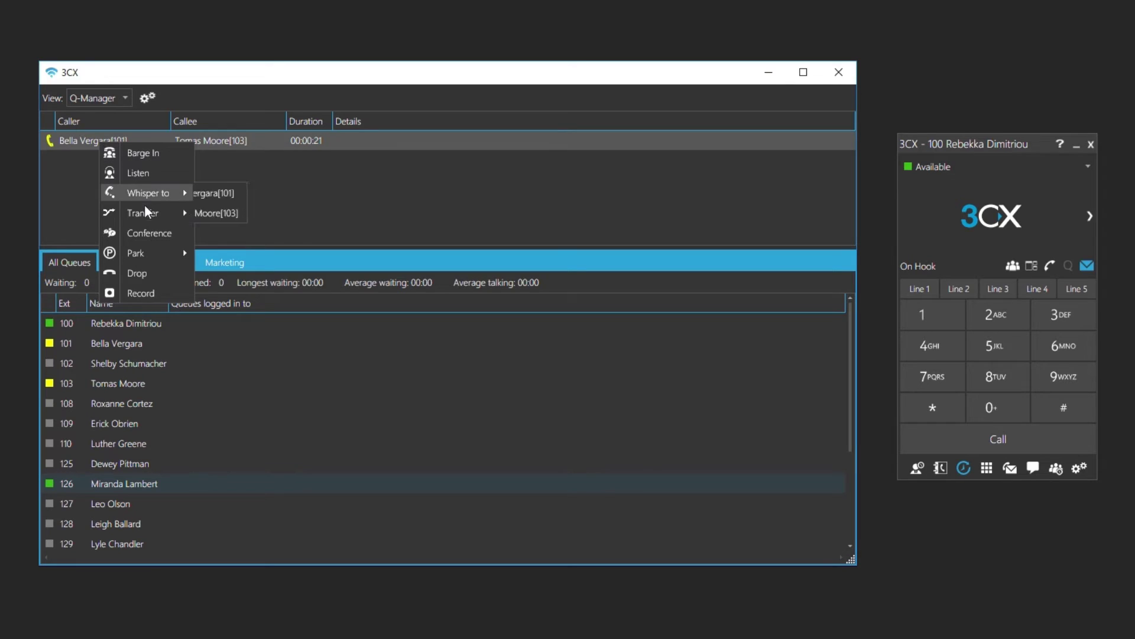
mouse_move(144, 206)
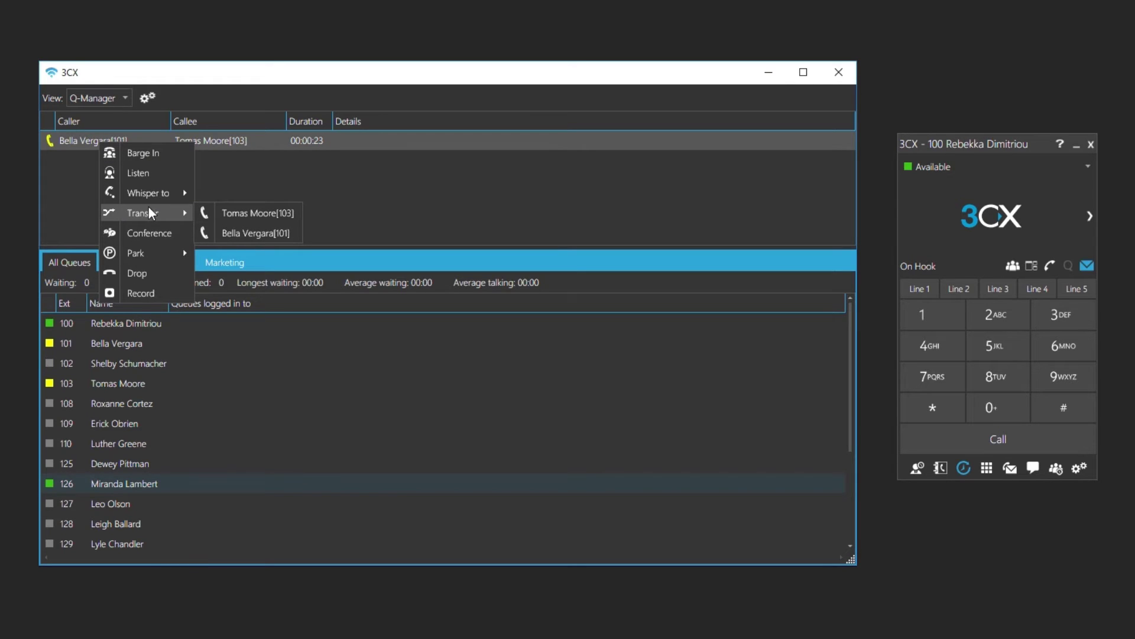
left_click(273, 230)
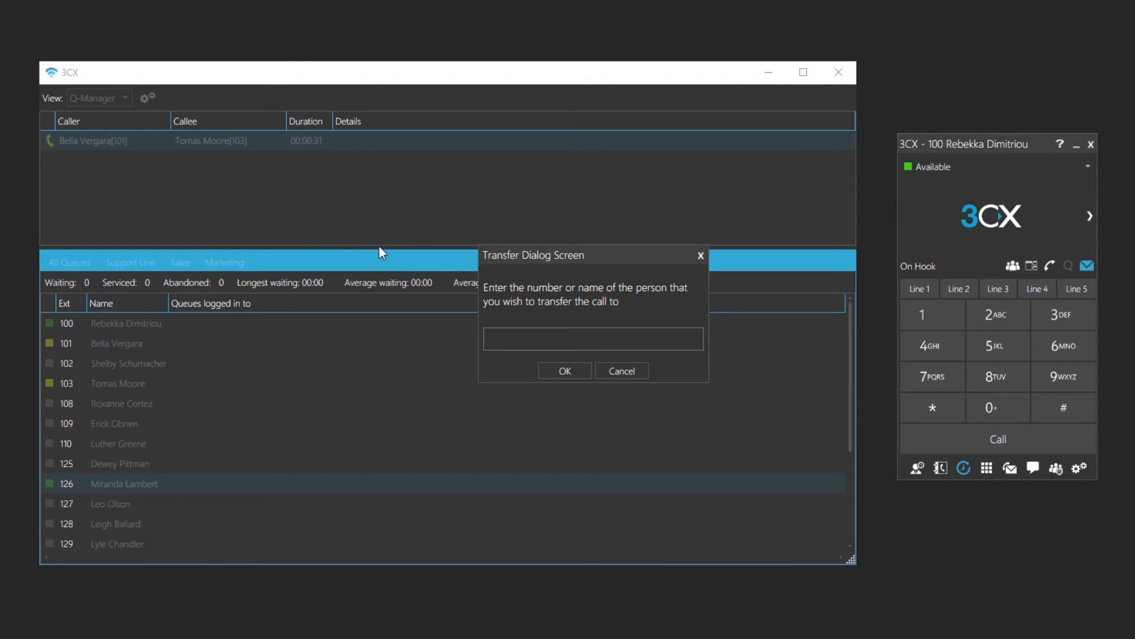
type("126")
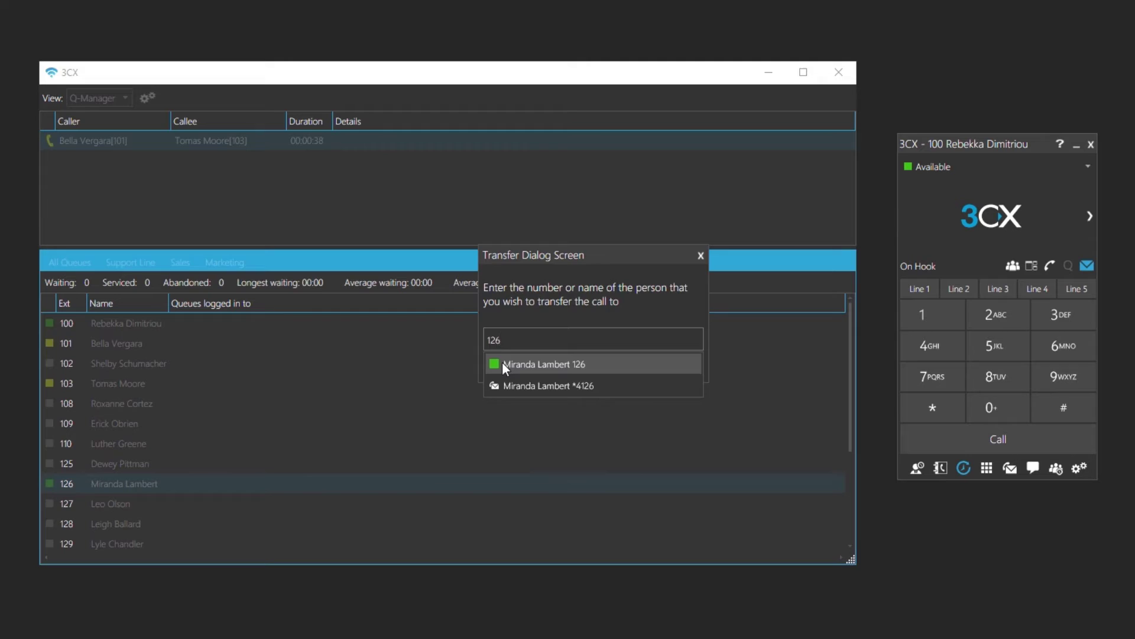
left_click(504, 364)
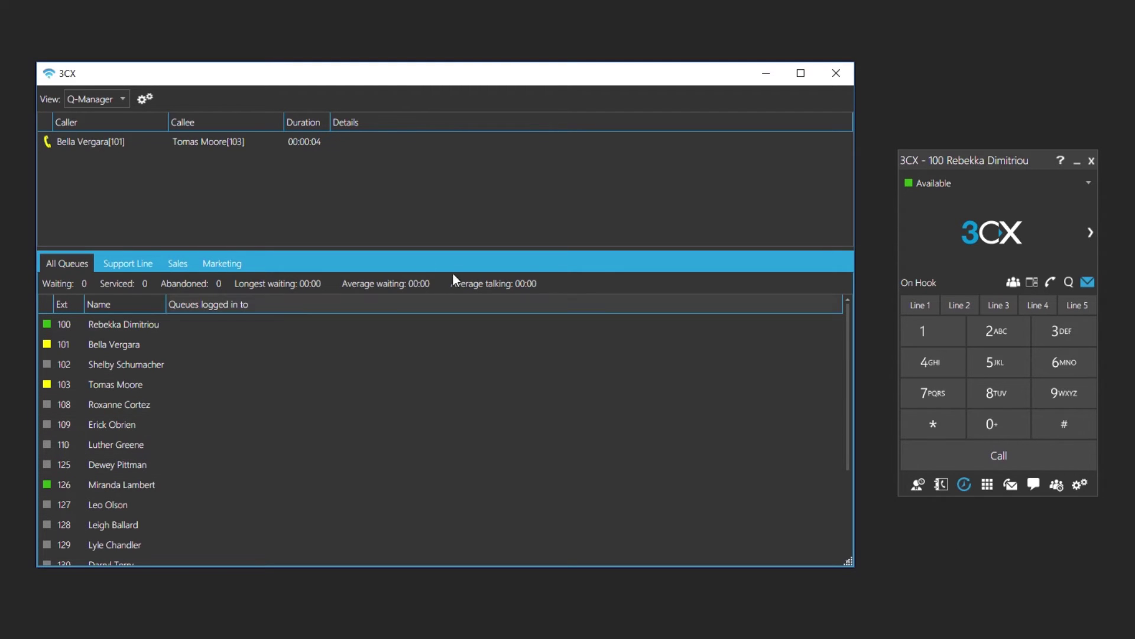
Turn the active call between extensions 101 and 103 into a conference and answer the incoming conference call
right_click(99, 141)
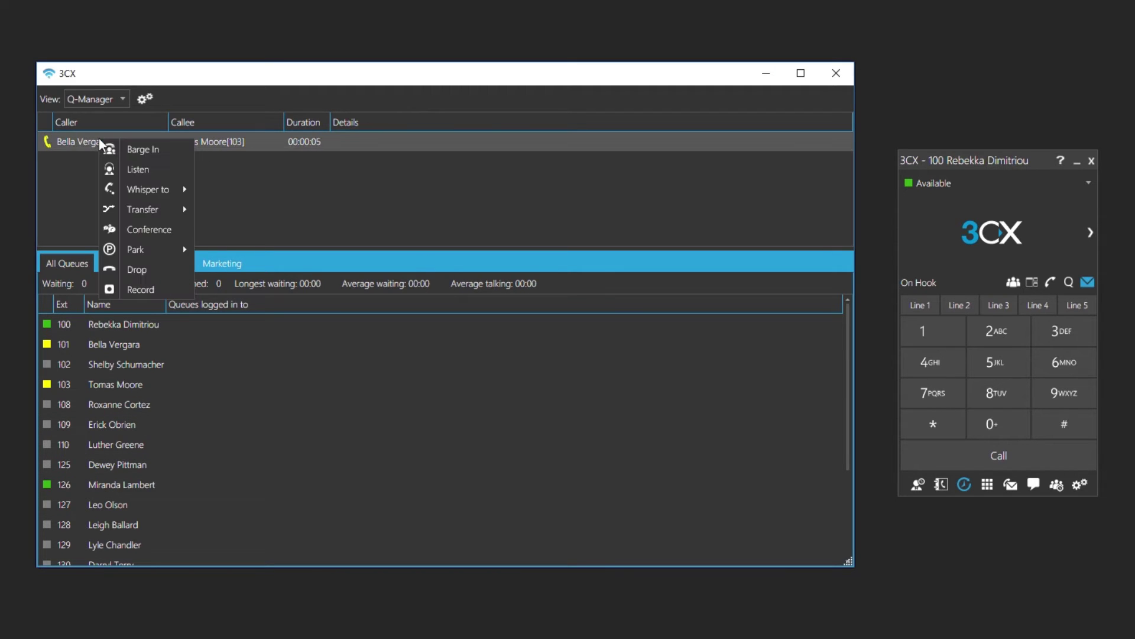
left_click(152, 226)
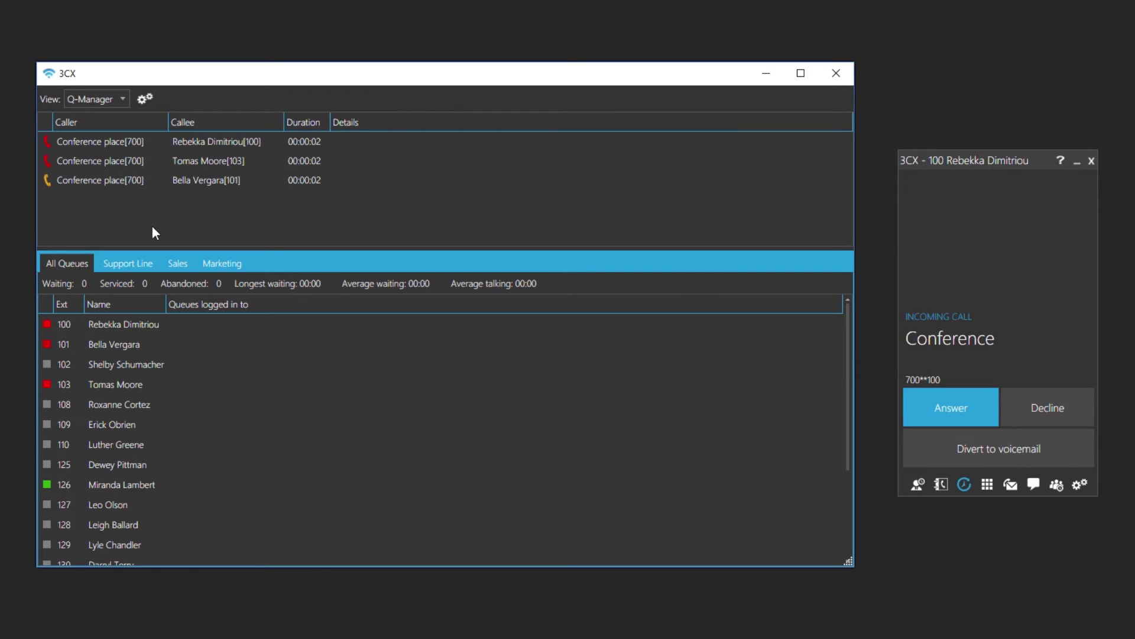
left_click(976, 407)
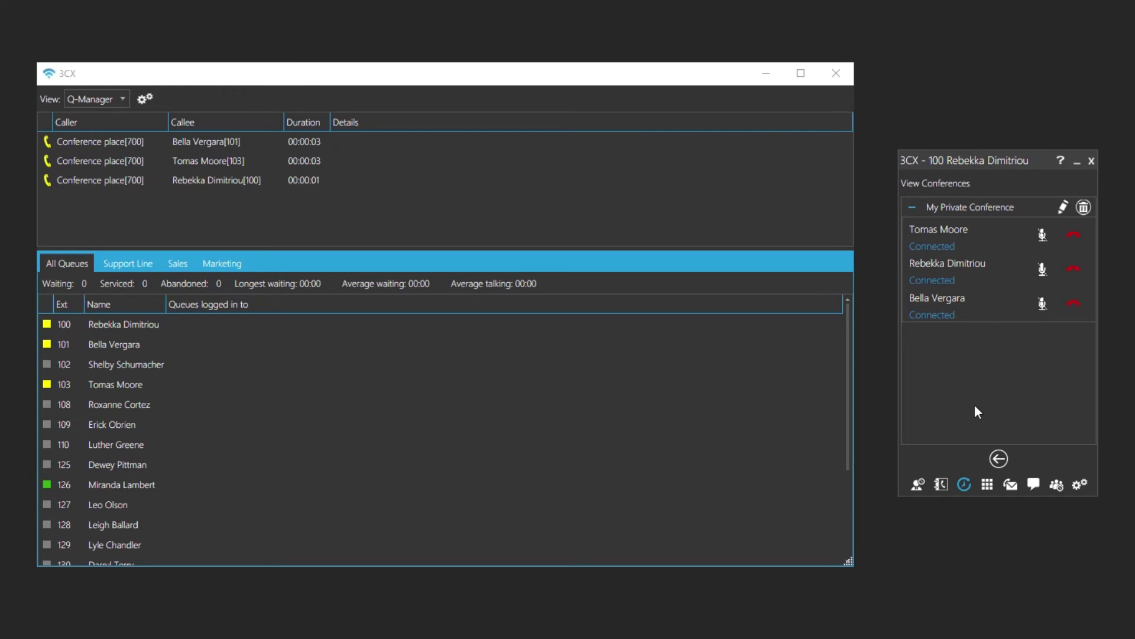
Edit the private conference, search for extension 126, select it as a participant and start the conference
left_click(1071, 207)
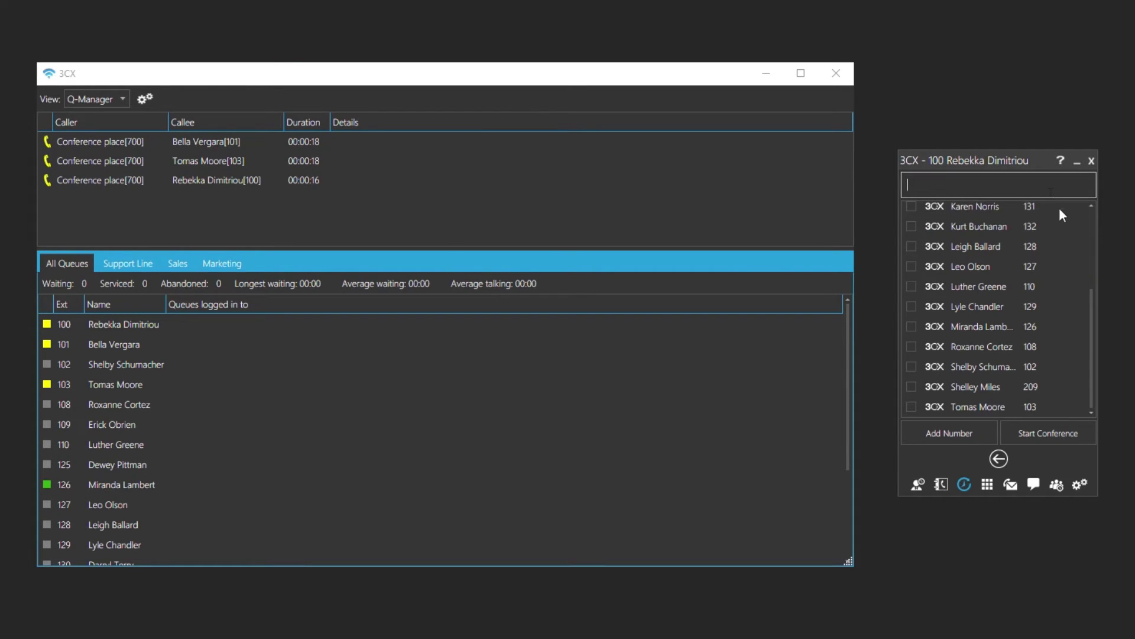
type("126")
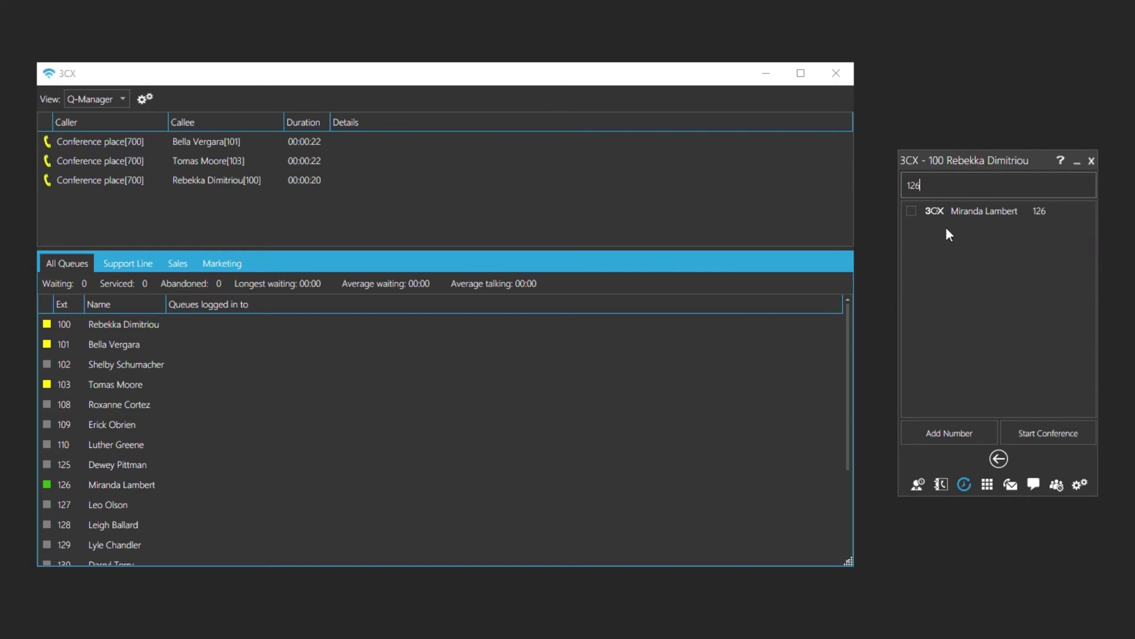
left_click(912, 211)
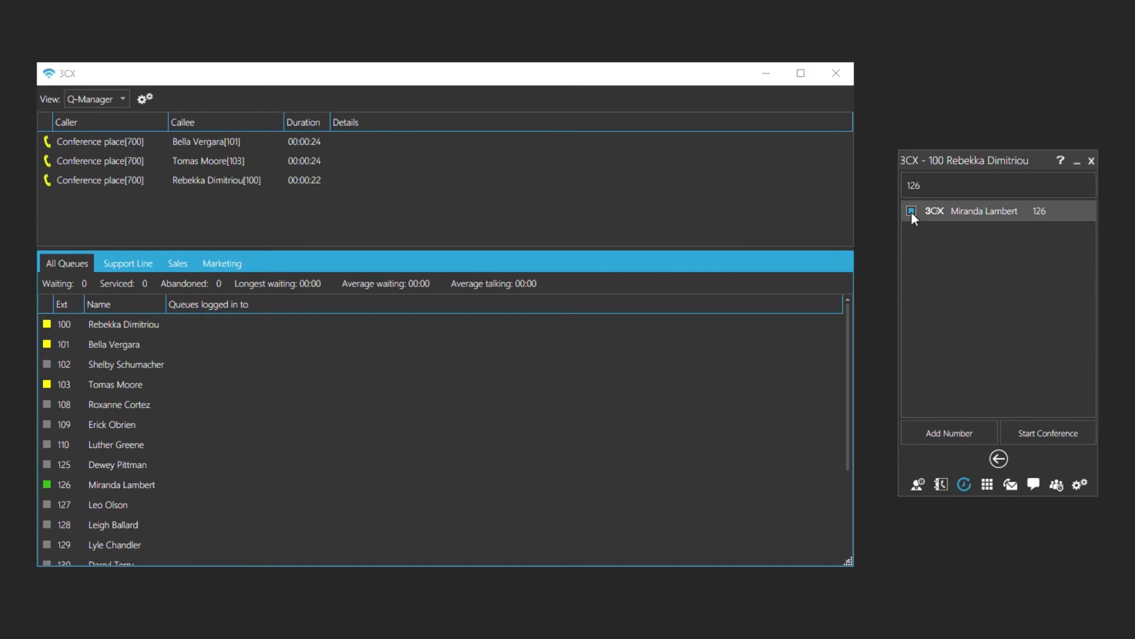
left_click(1045, 438)
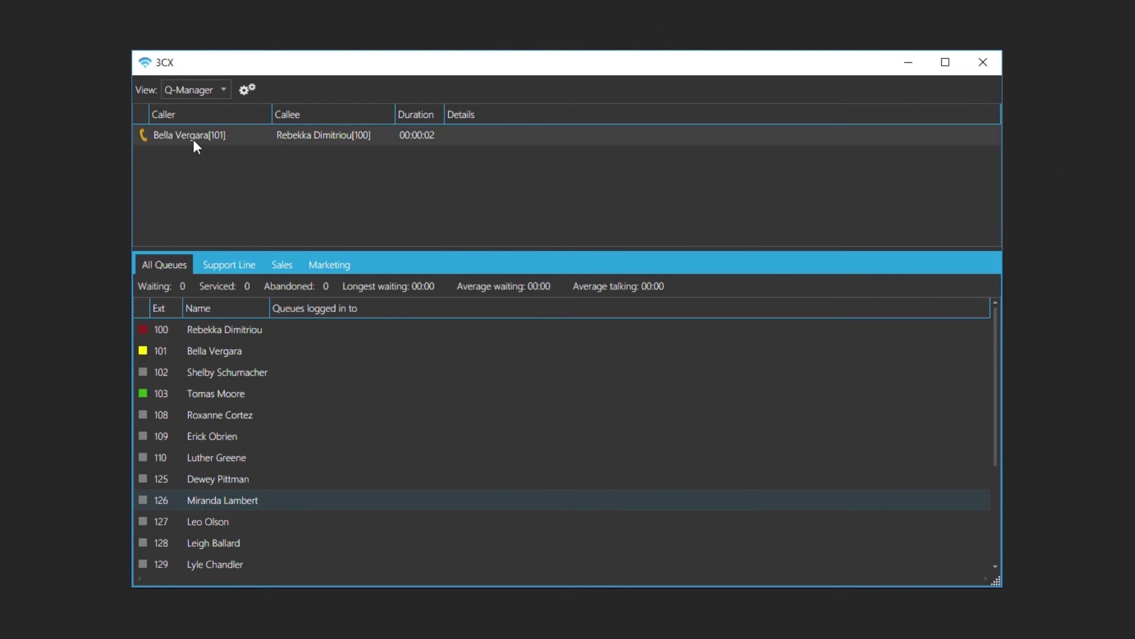
Drop the ringing call from extension 101, and divert that extension's new incoming call to extension 103
right_click(192, 140)
left_click(233, 172)
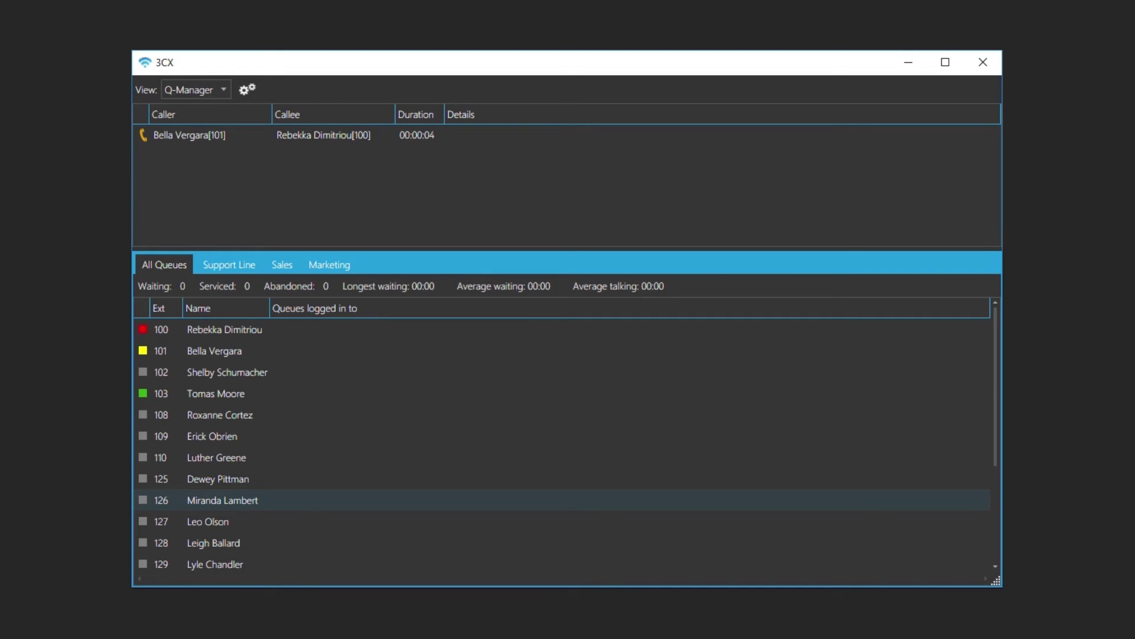
right_click(216, 138)
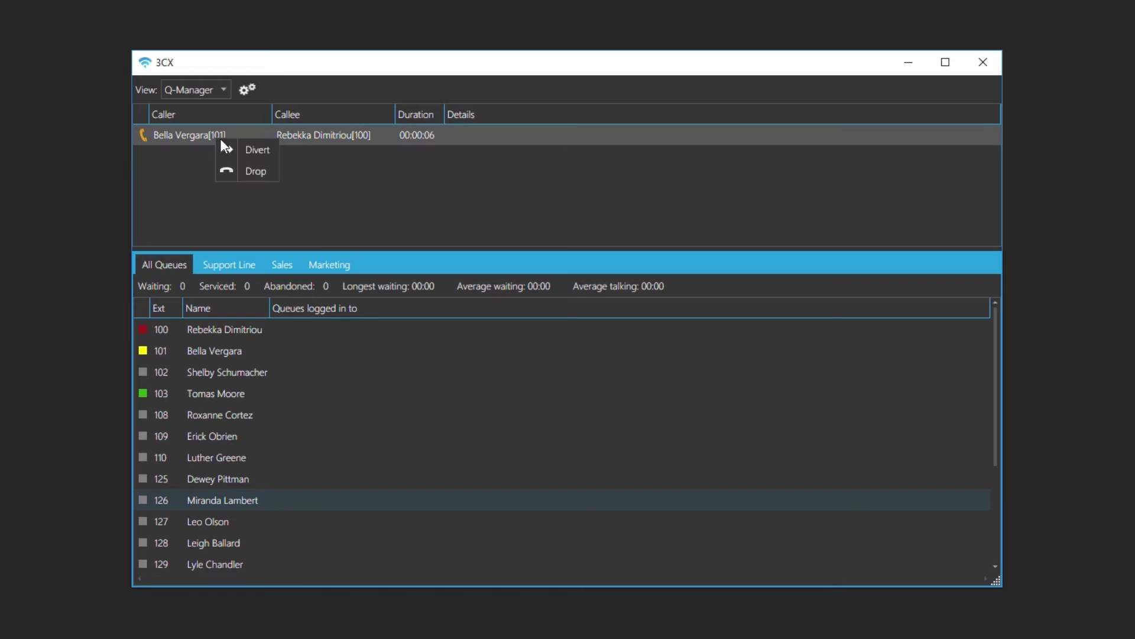
left_click(246, 150)
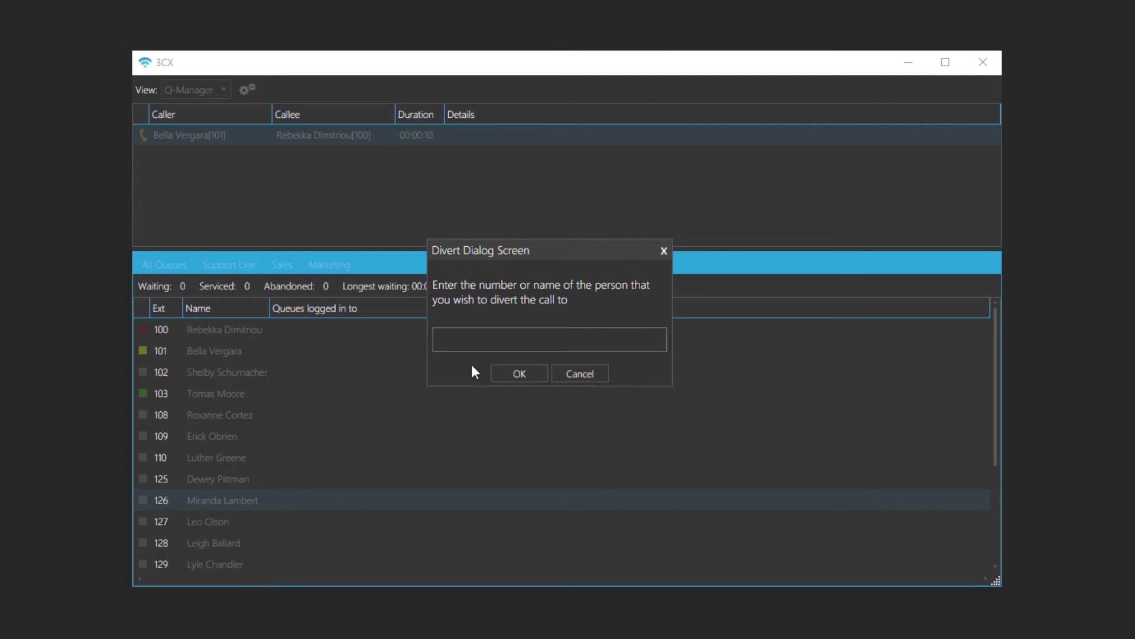
type("103")
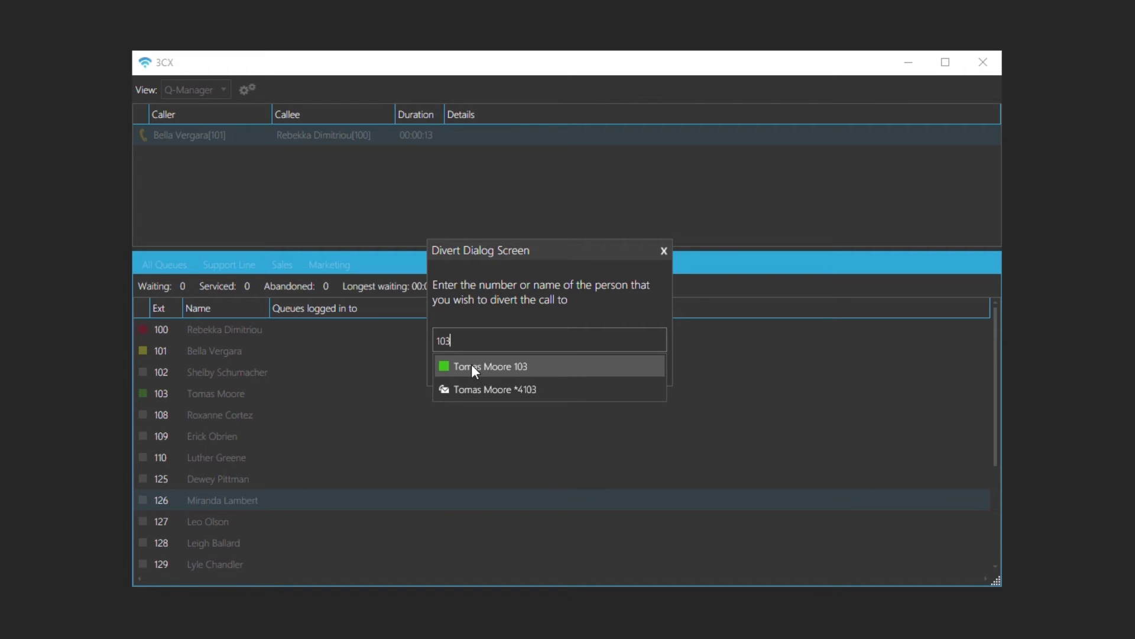
left_click(472, 367)
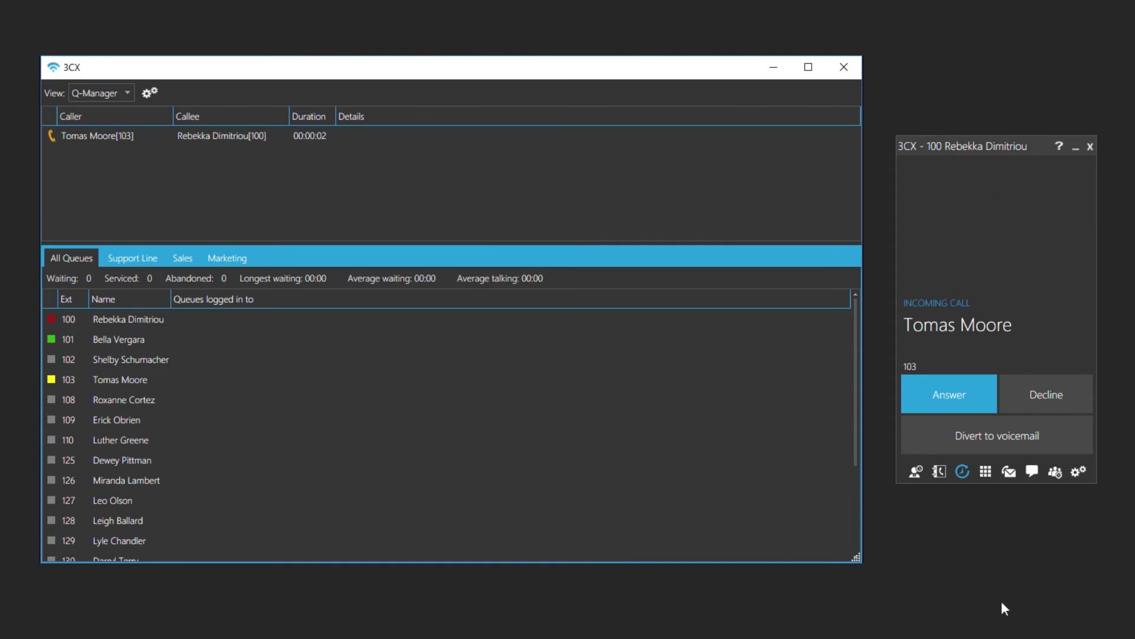
Answer the incoming call from extension 103 and start recording it from the switchboard call list
left_click(979, 392)
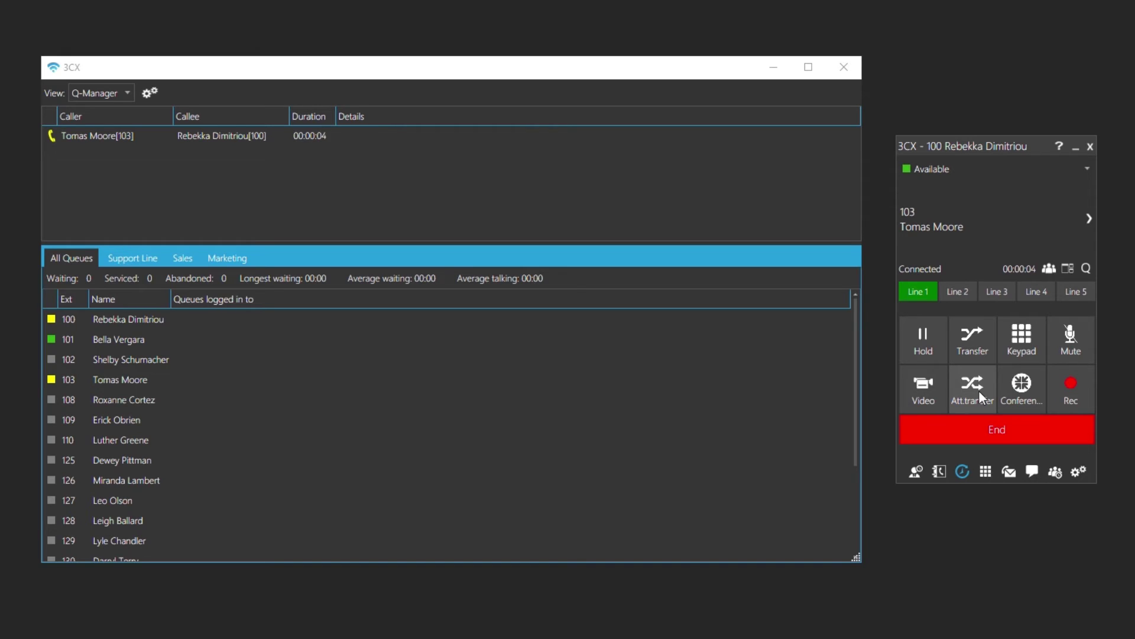
right_click(250, 136)
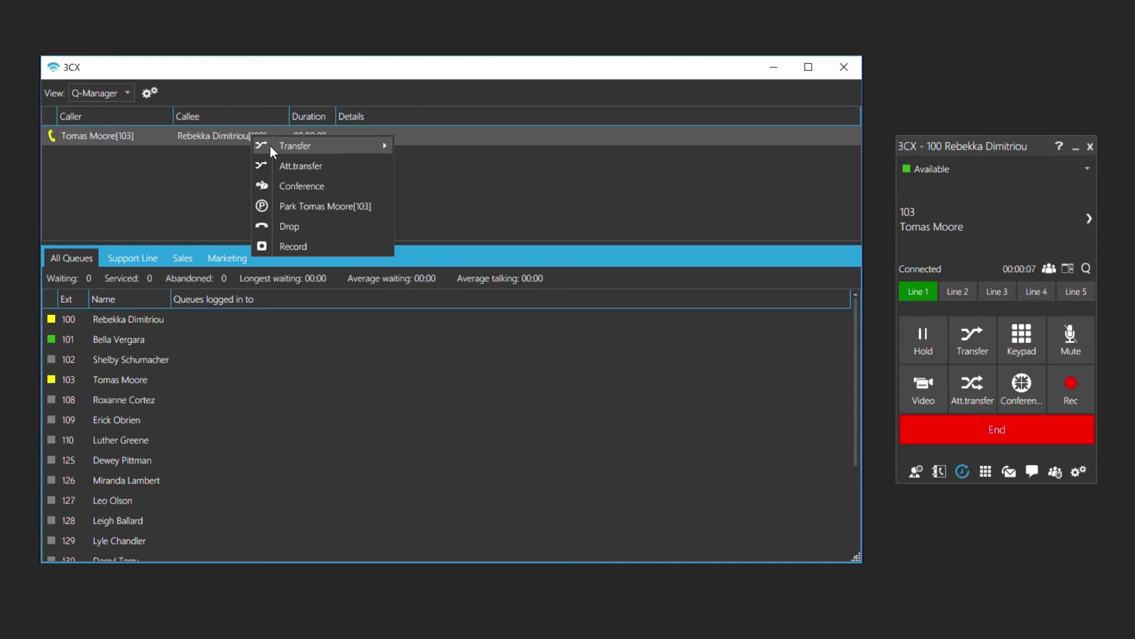
left_click(307, 246)
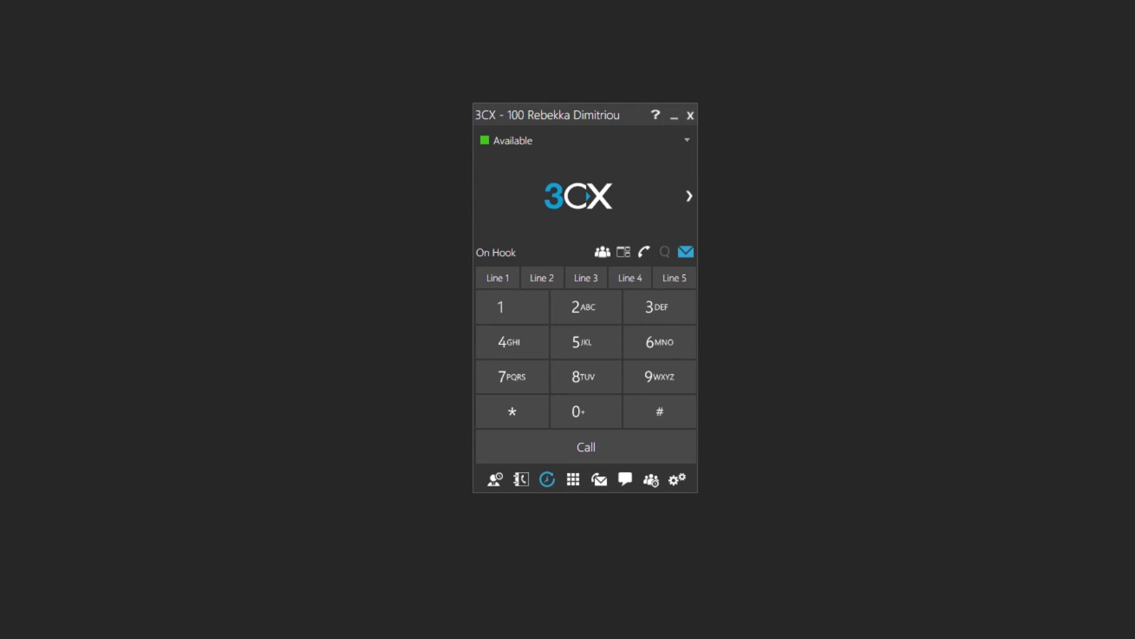
Open the switchboard from the softphone and change its view from User to Receptionist
left_click(623, 254)
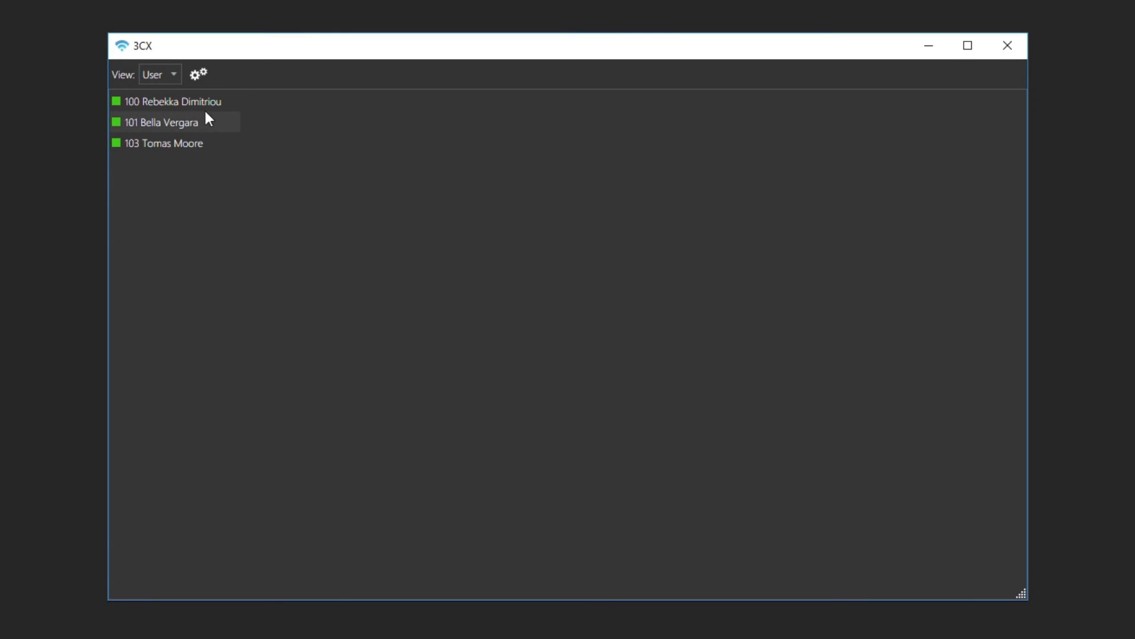
left_click(172, 81)
left_click(186, 115)
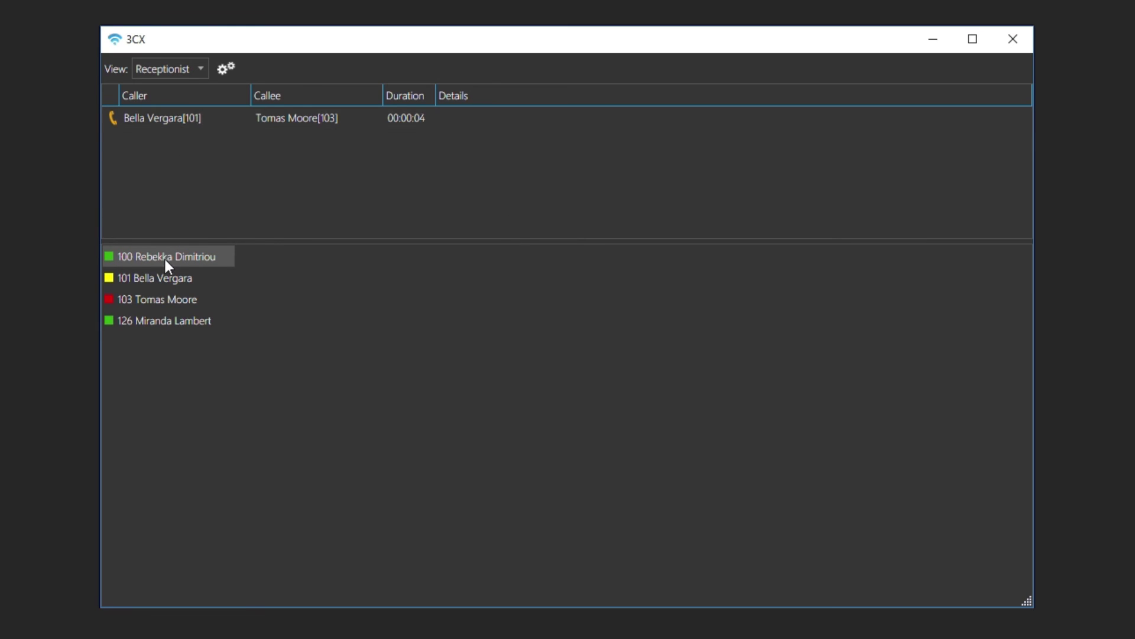
Divert the ringing call between extensions 101 and 103 to extension 126 in the Receptionist view's extension list
mouse_move(162, 280)
mouse_move(156, 321)
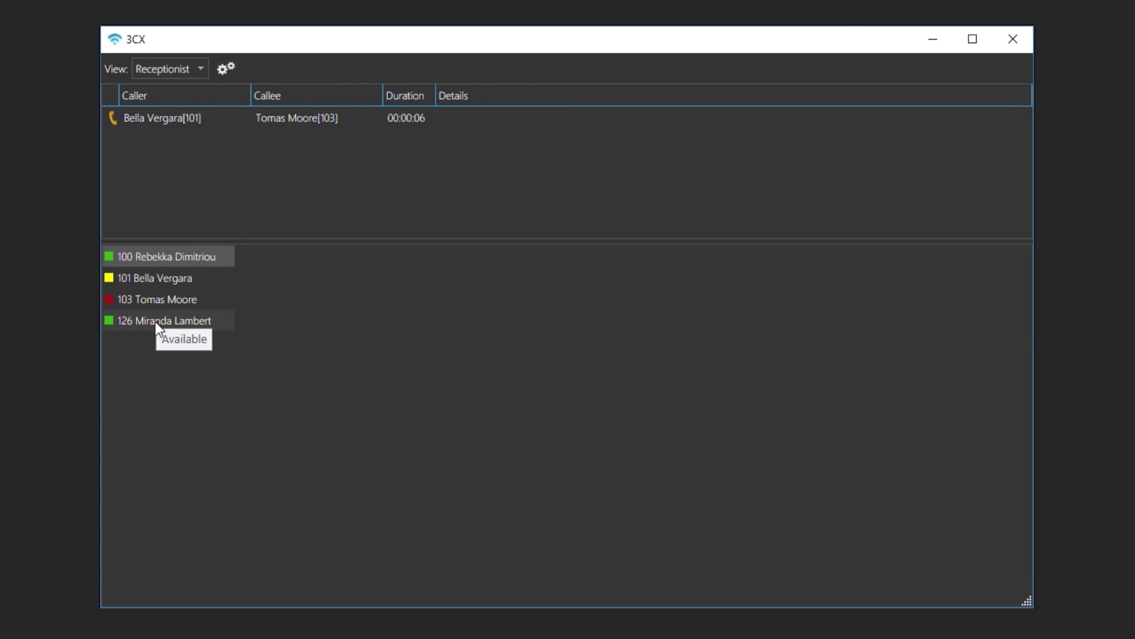
right_click(179, 121)
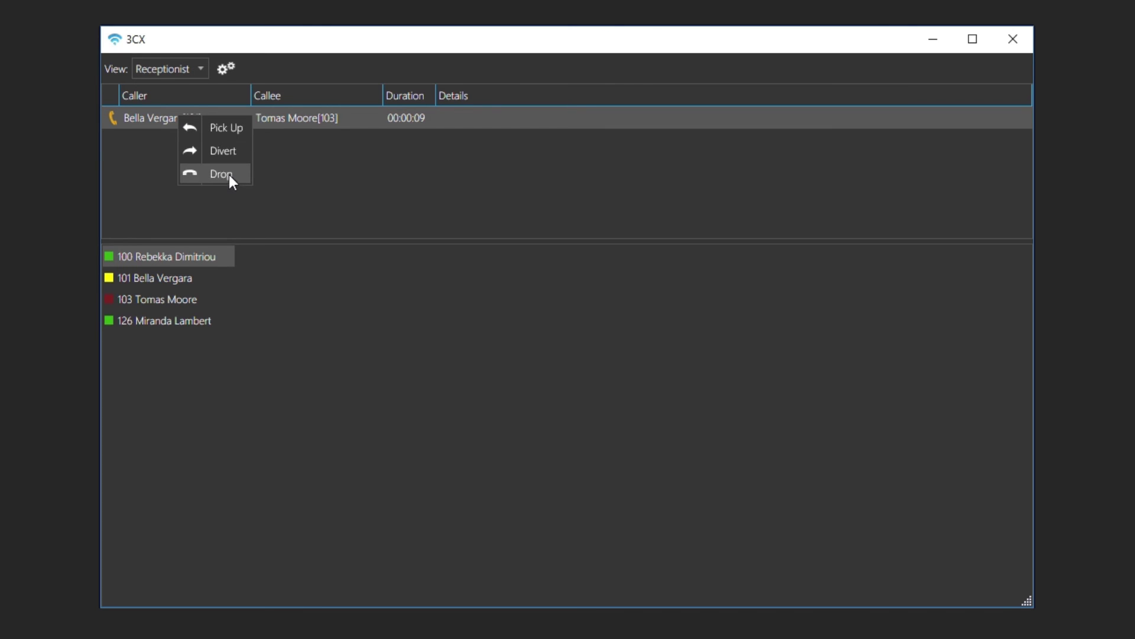
left_click(156, 124)
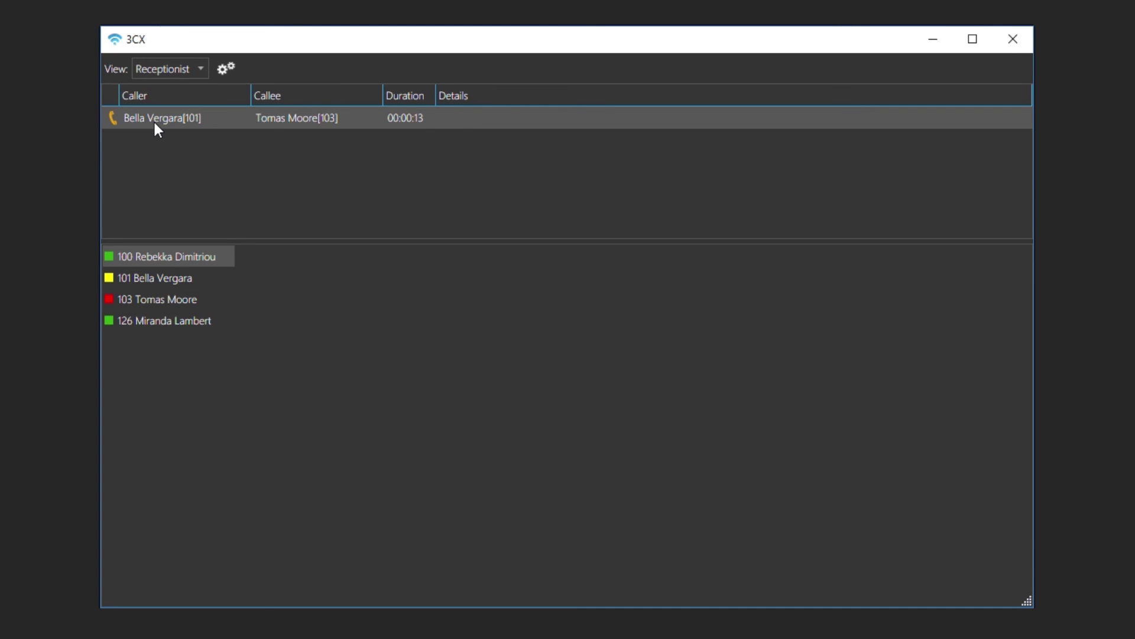
left_click_drag(154, 120, 142, 315)
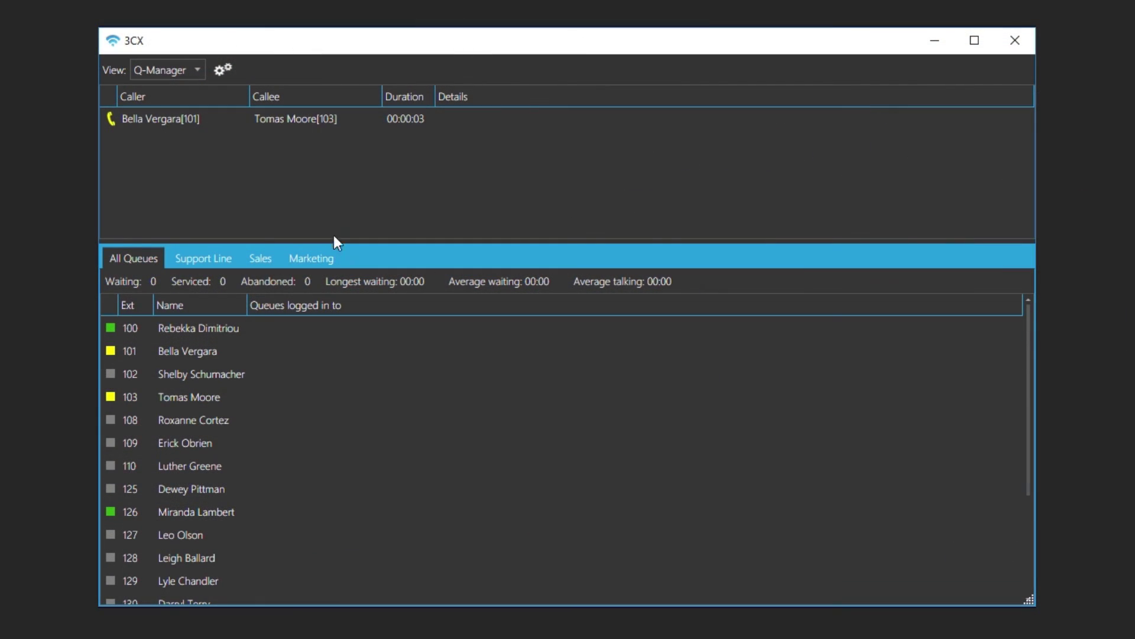
Park the extension 103 party of the active call with extension 101 in the Q-Manager view
right_click(174, 123)
mouse_move(224, 250)
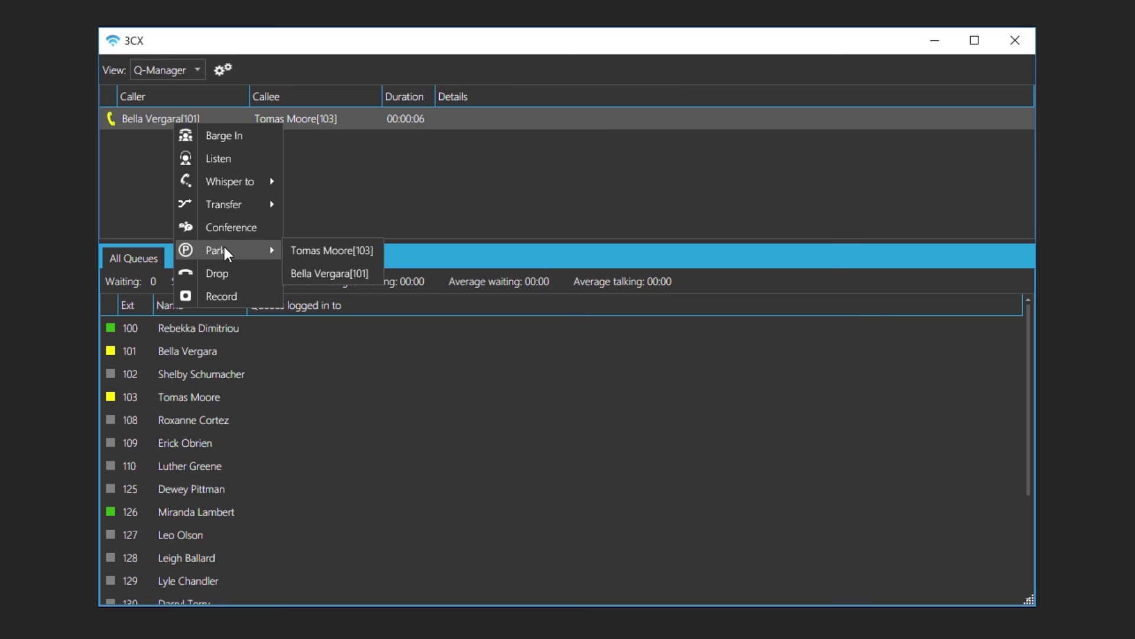
left_click(351, 257)
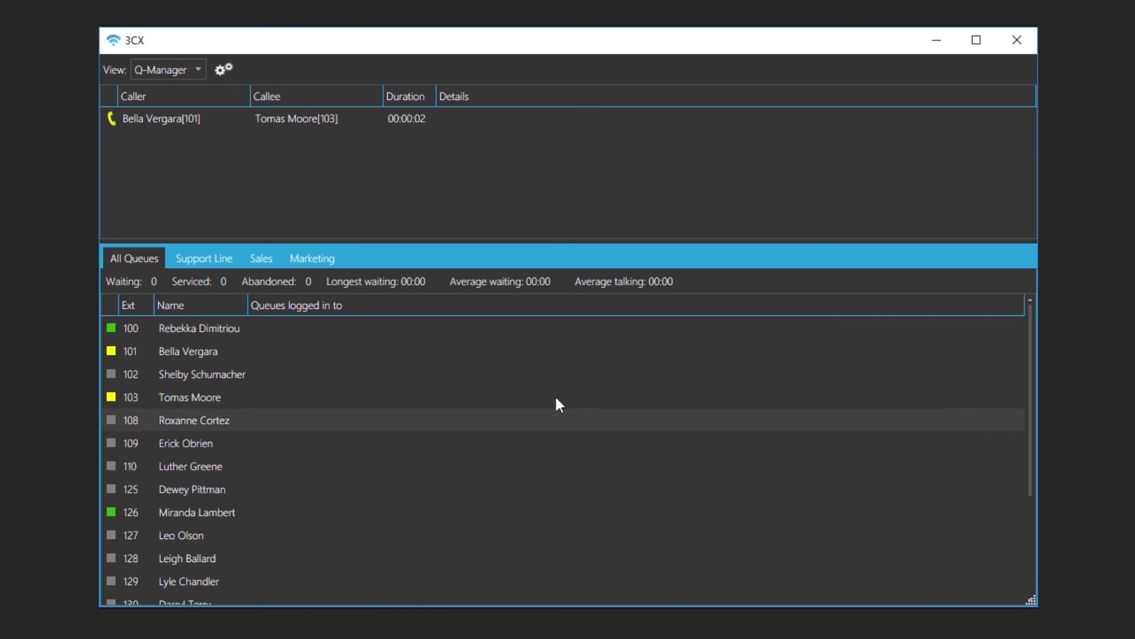
Open the available call actions for the active call between extensions 101 and 103
right_click(201, 118)
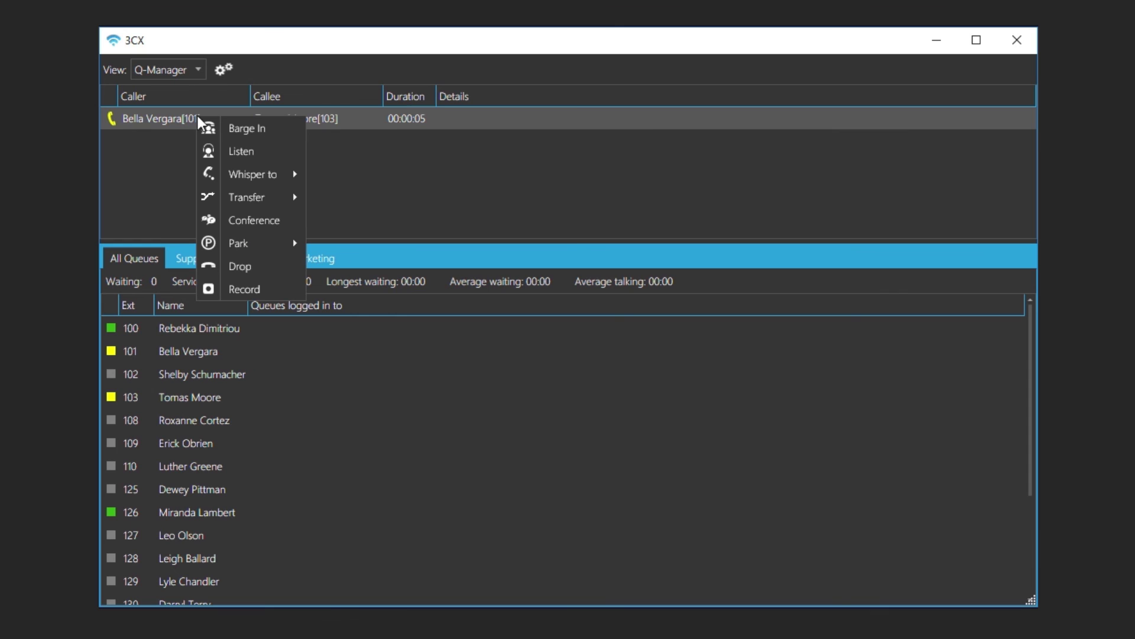